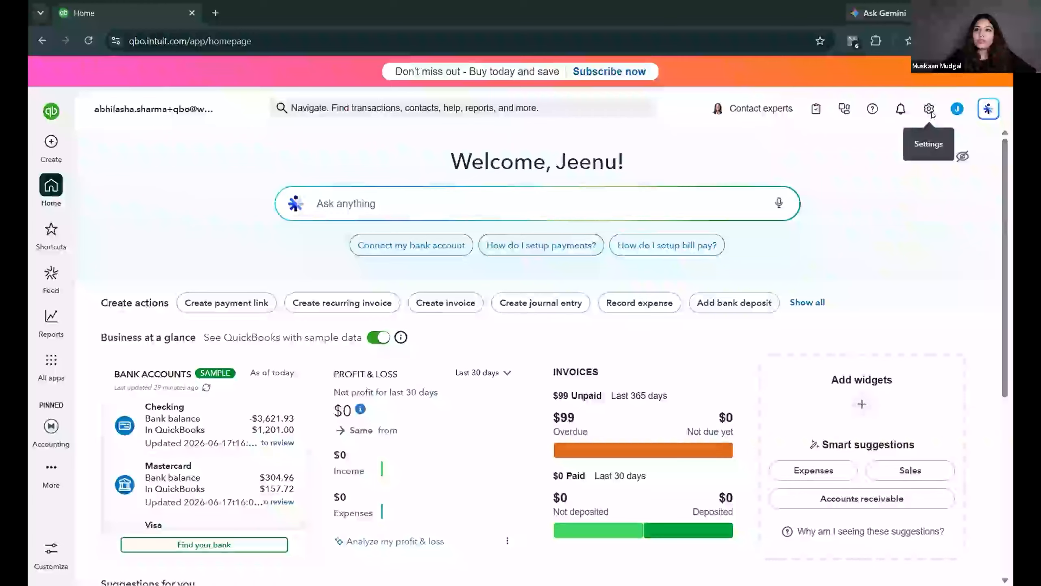
Open the company's chart of accounts
click(929, 111)
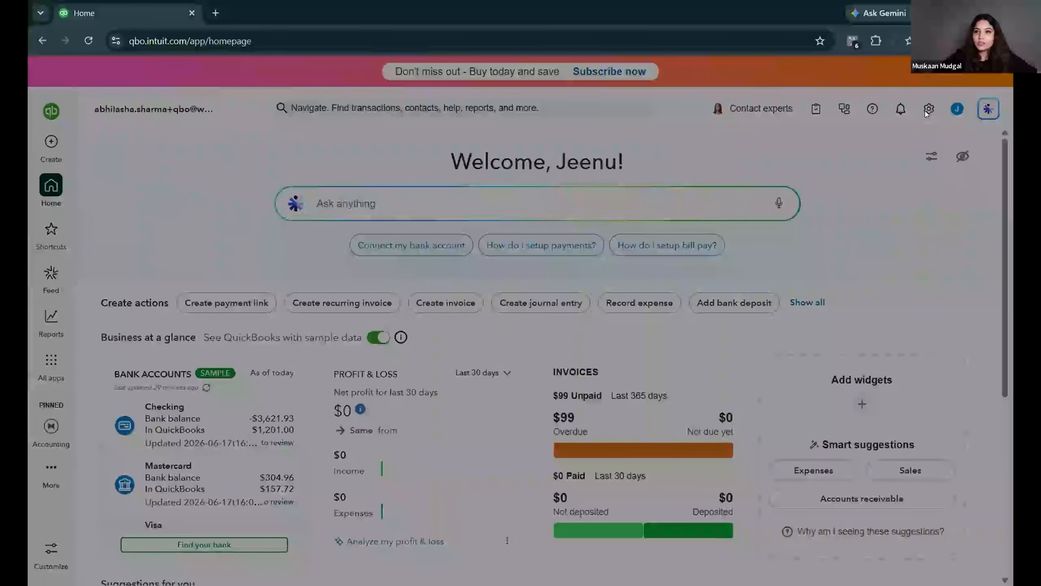
click(925, 111)
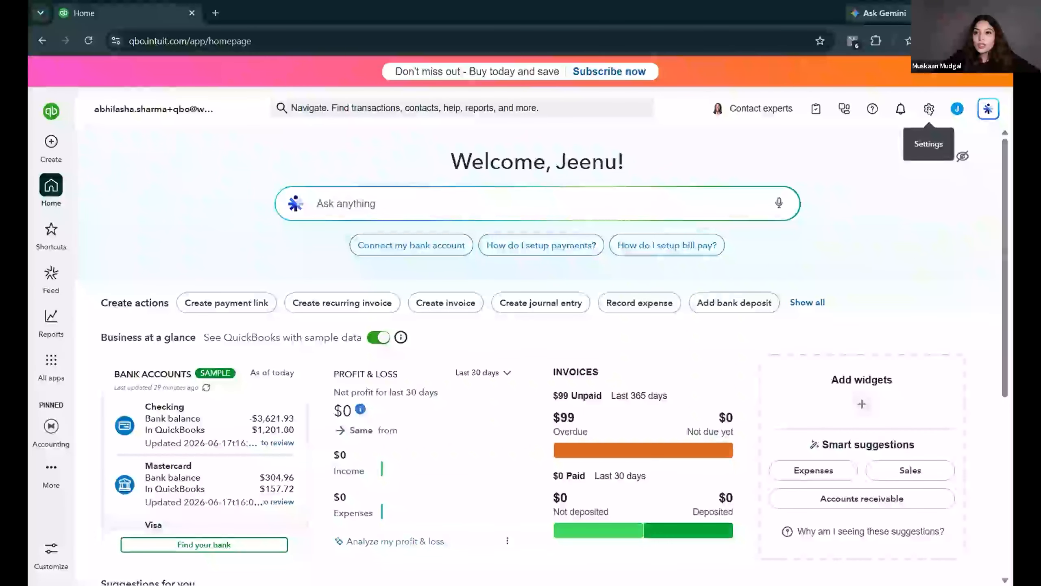
click(928, 109)
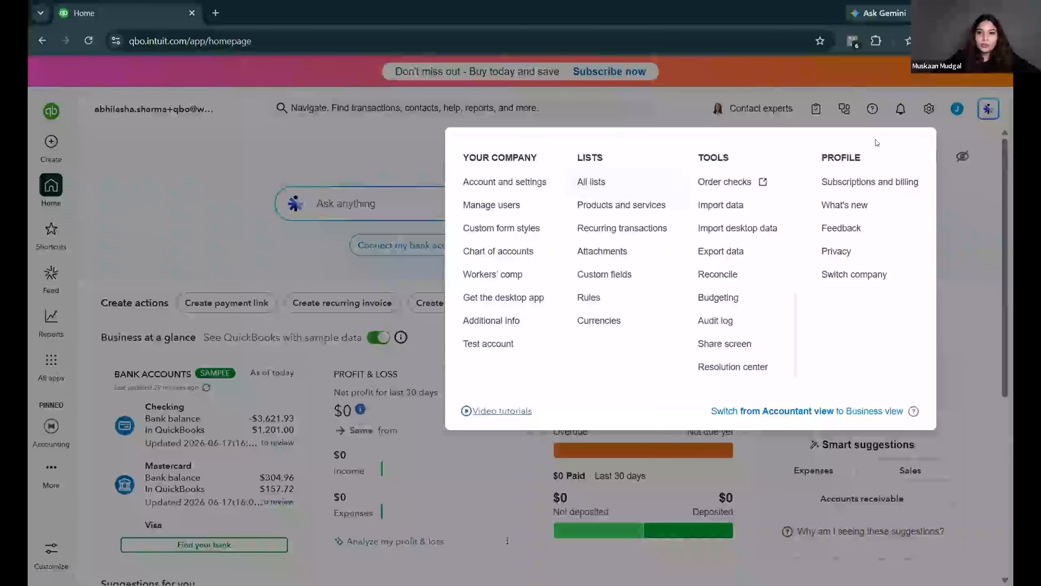
click(492, 252)
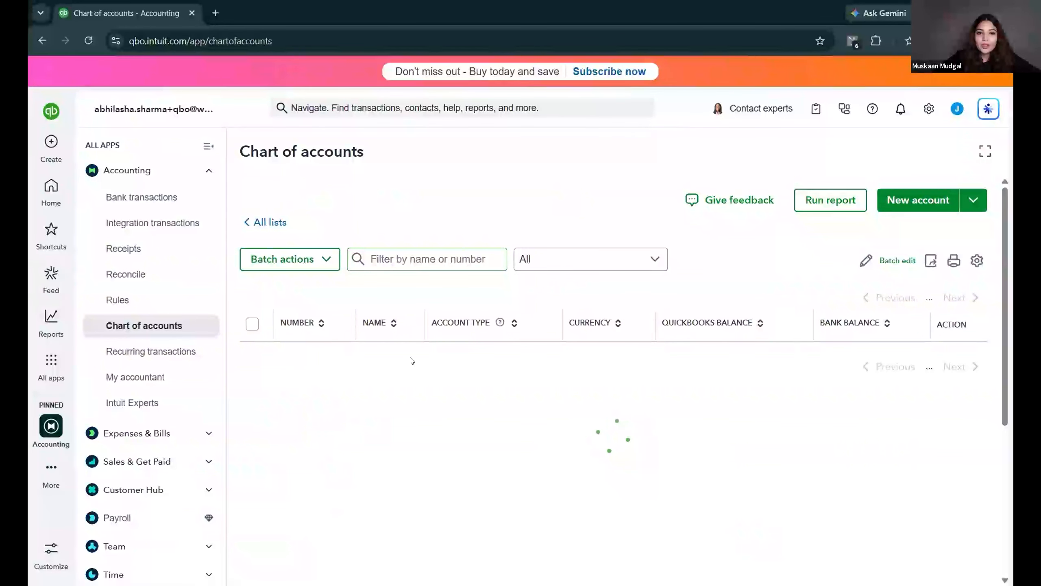
Look through the existing accounts and their types in the chart of accounts
scroll(412, 360, down, 5)
scroll(431, 368, up, 3)
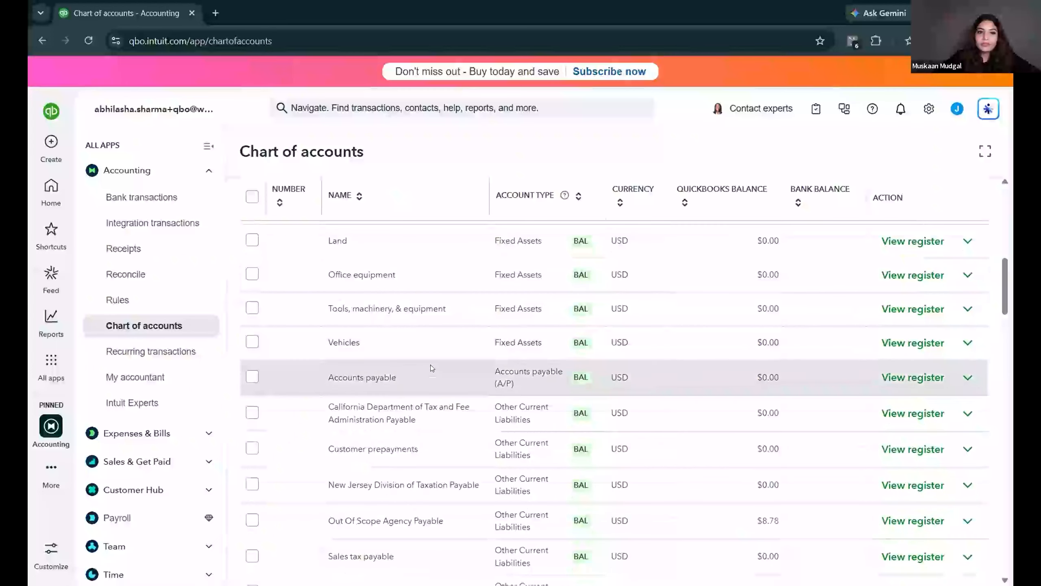
scroll(431, 368, up, 10)
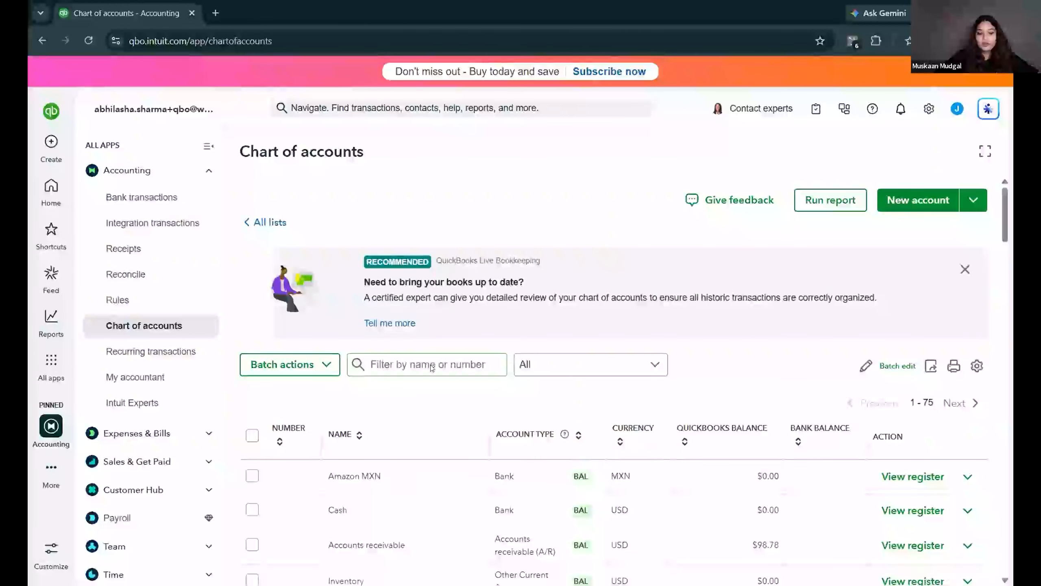
scroll(431, 368, down, 2)
scroll(431, 368, up, 2)
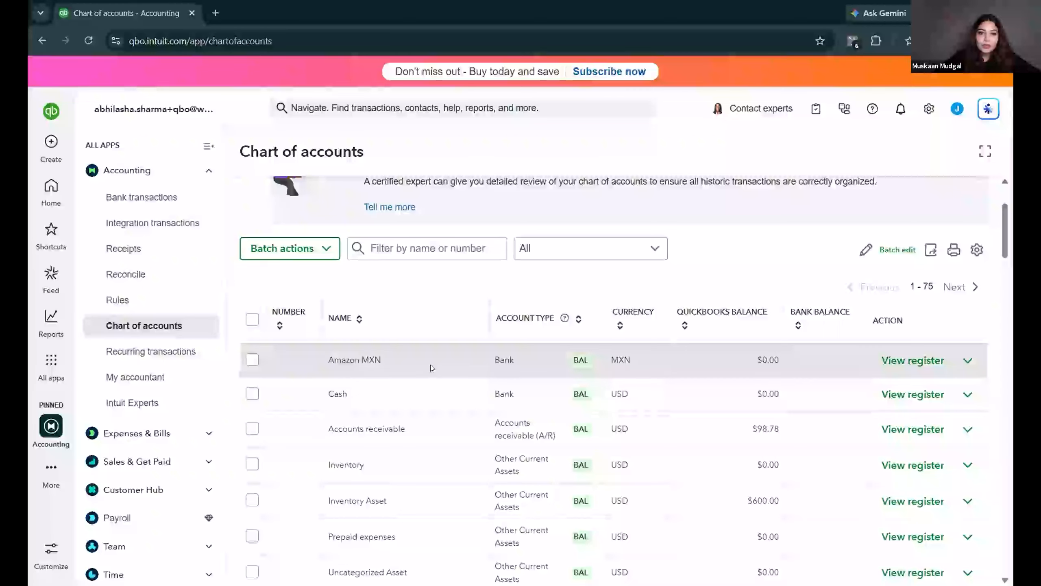
scroll(431, 368, up, 3)
scroll(854, 210, up, 1)
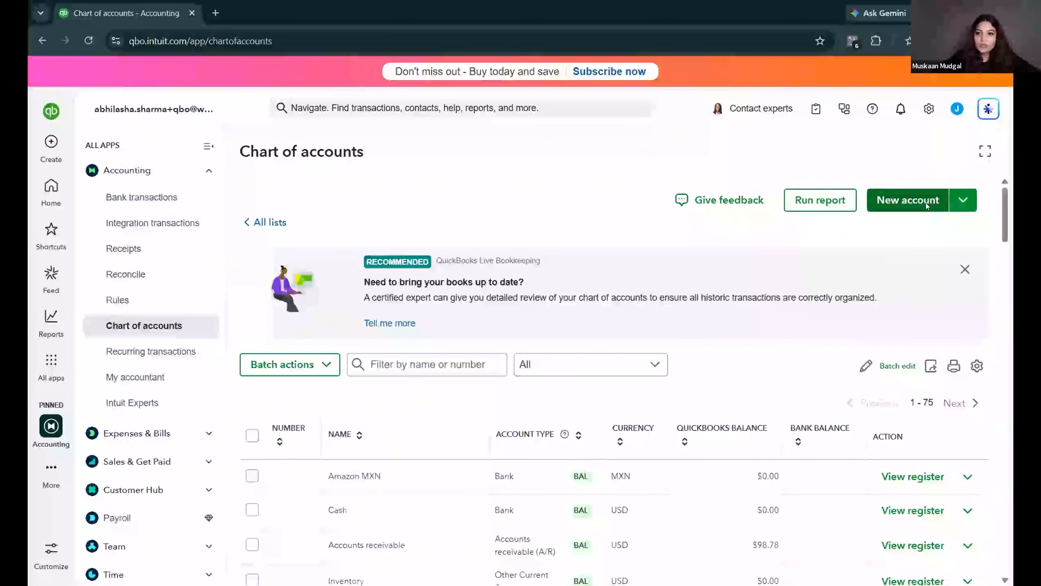
Start a new account and set its account type to Bank
click(928, 205)
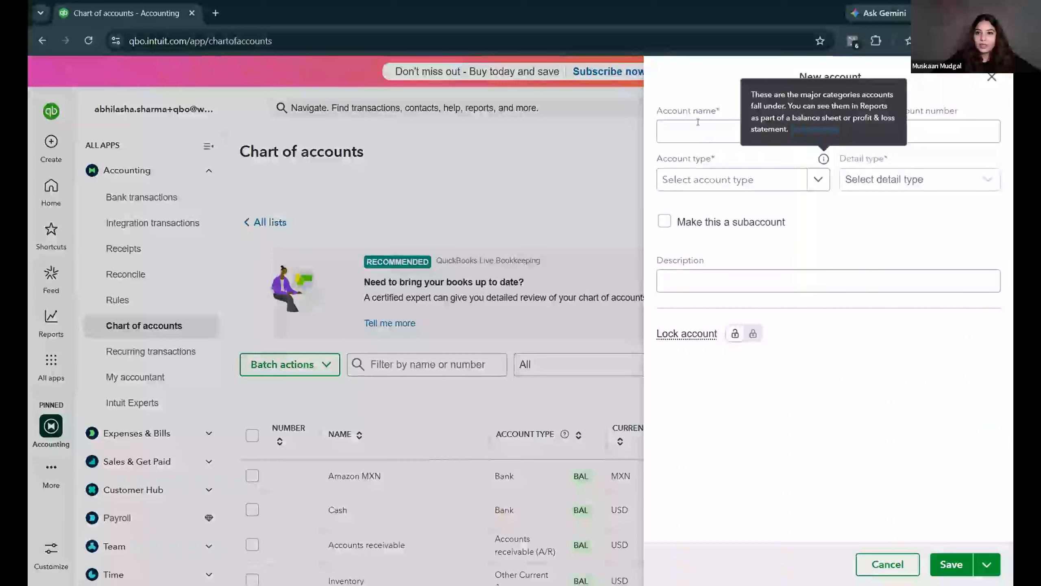
click(820, 185)
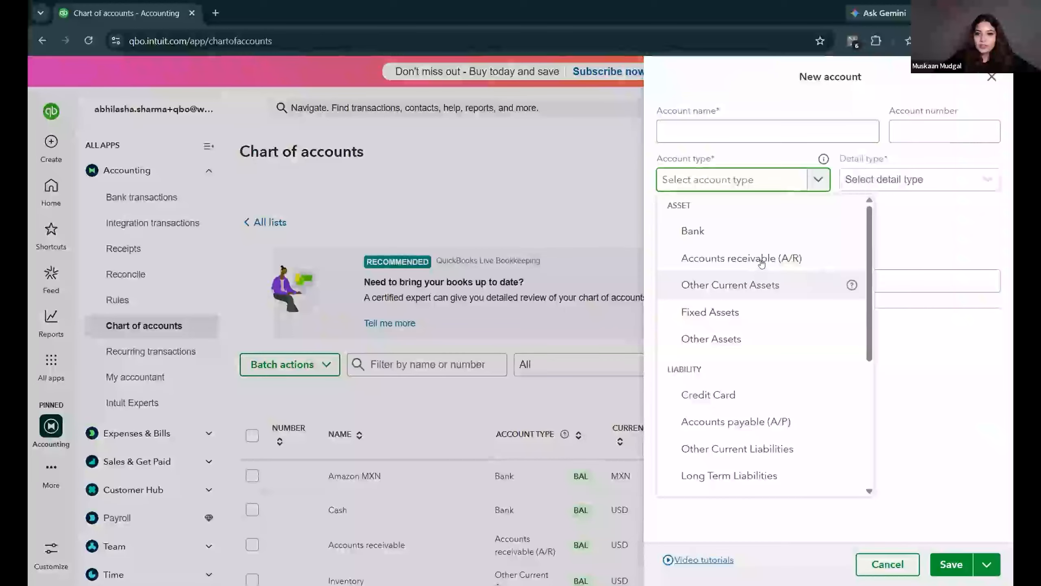
scroll(742, 348, down, 1)
scroll(742, 350, down, 4)
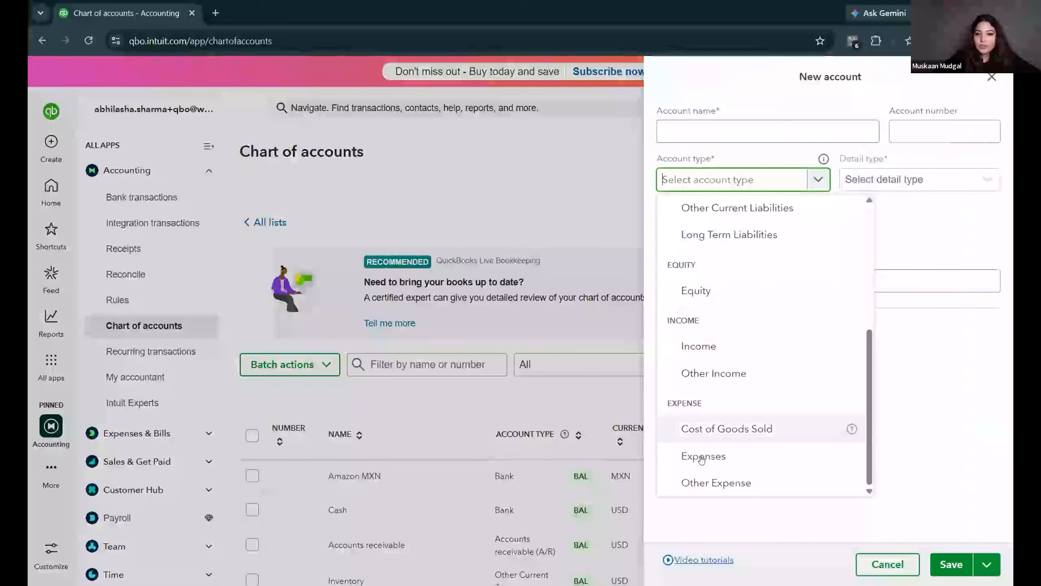
click(925, 227)
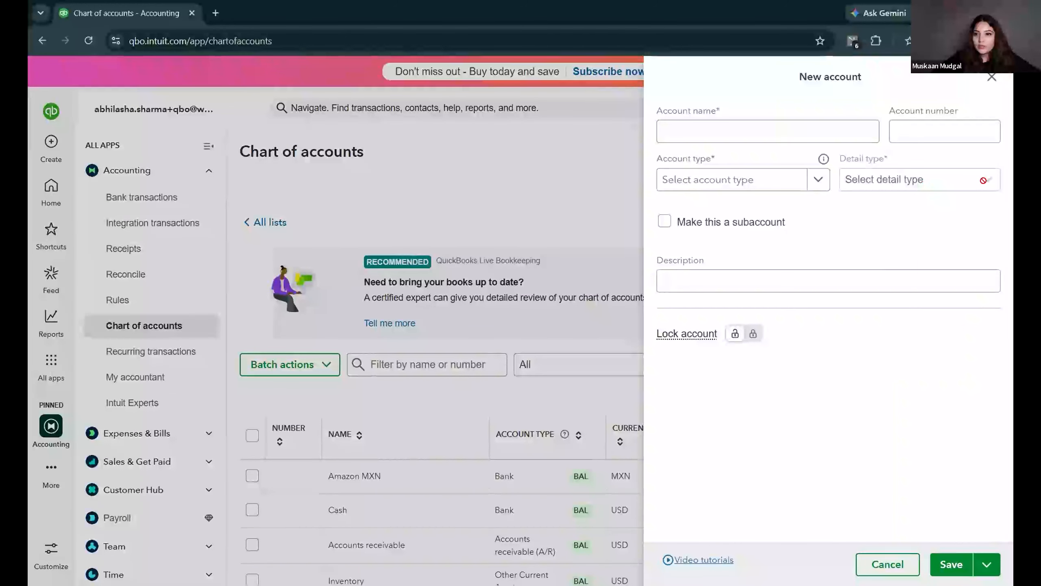
click(819, 179)
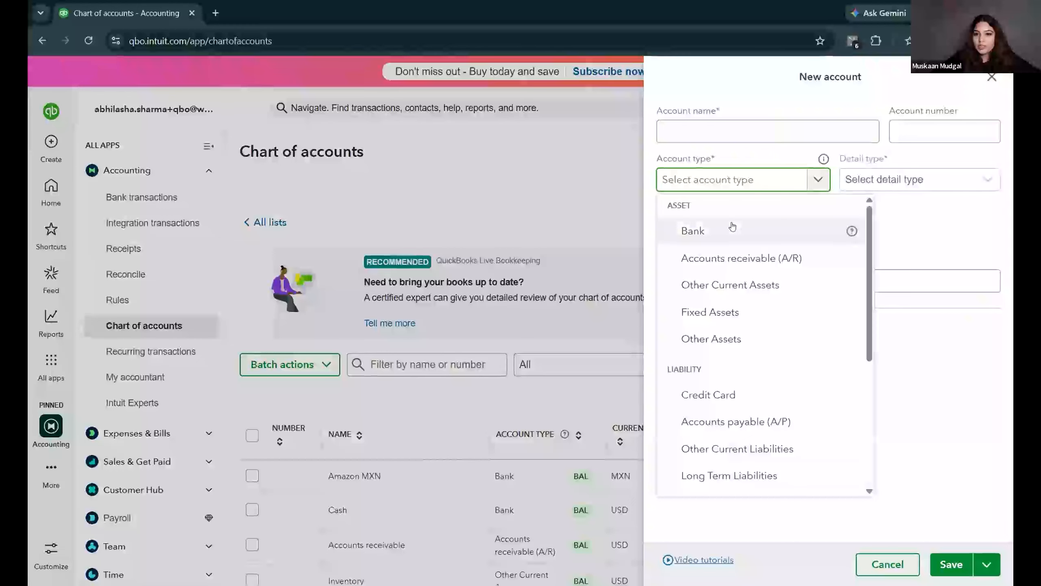
click(747, 230)
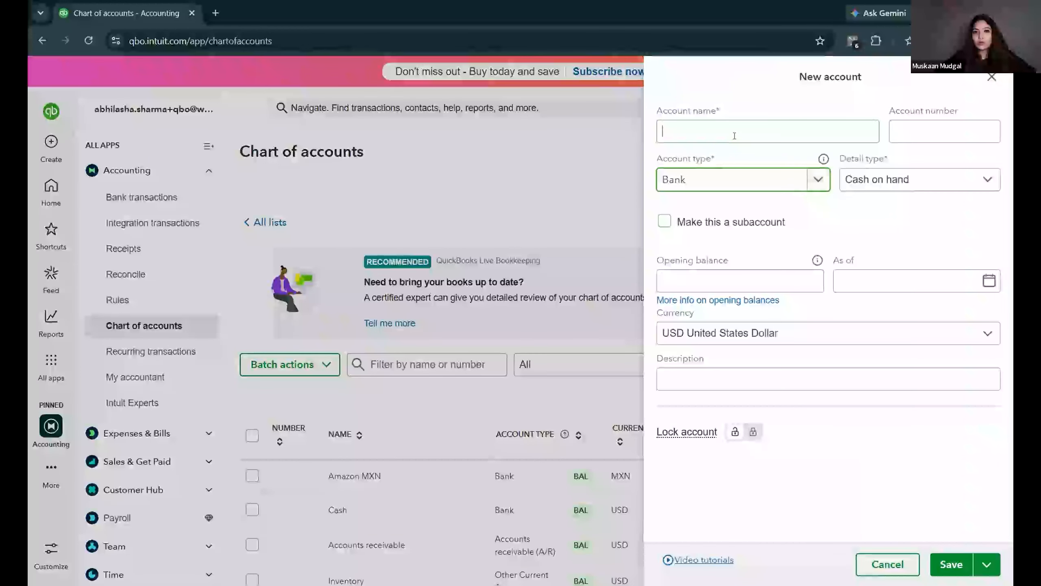
Name the bank account "Amazon Clearing account", set its detail type to Checking, and save it
click(735, 136)
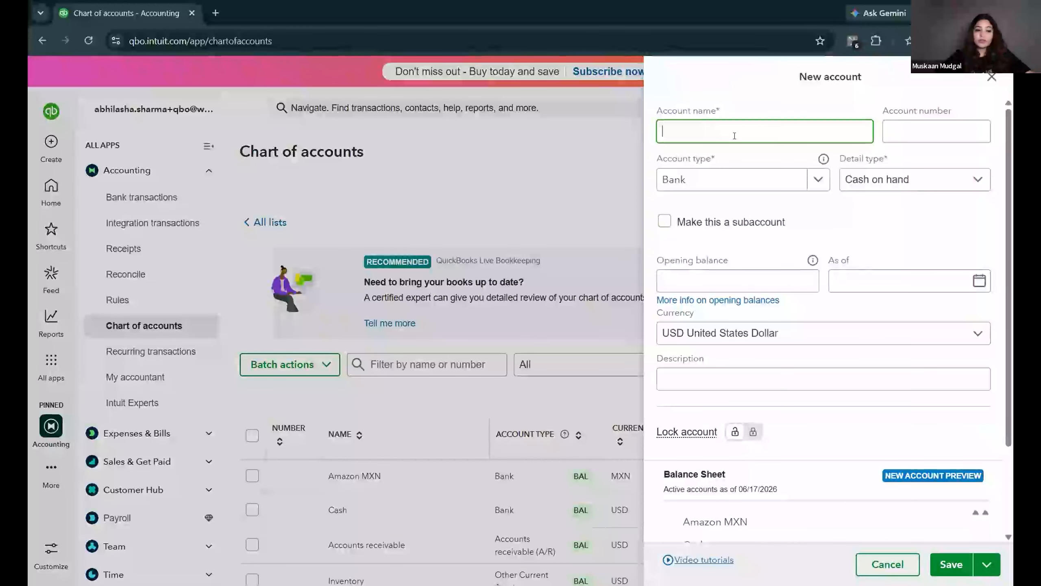
text(Amazon Clearing account)
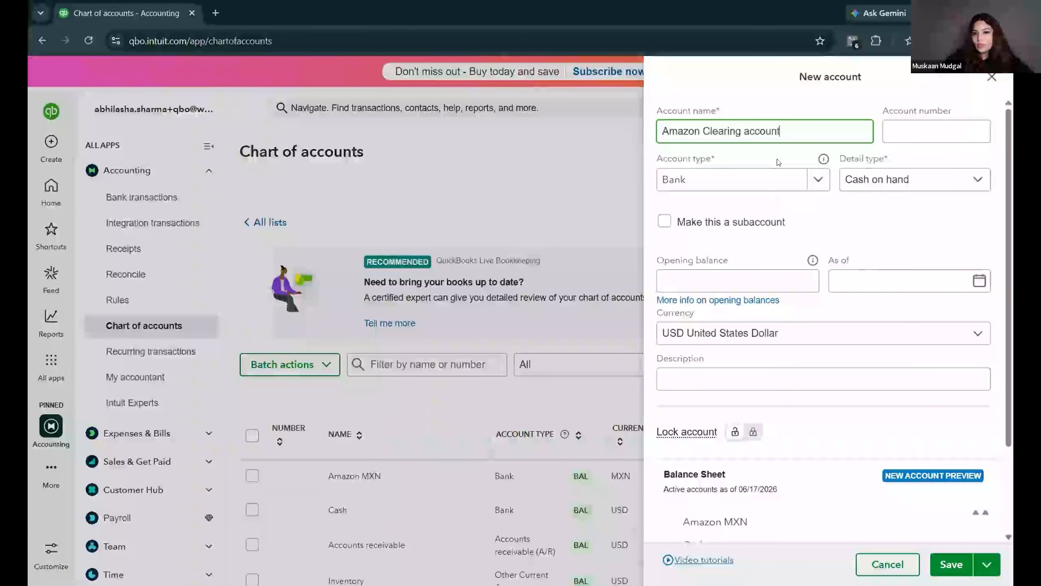
click(931, 183)
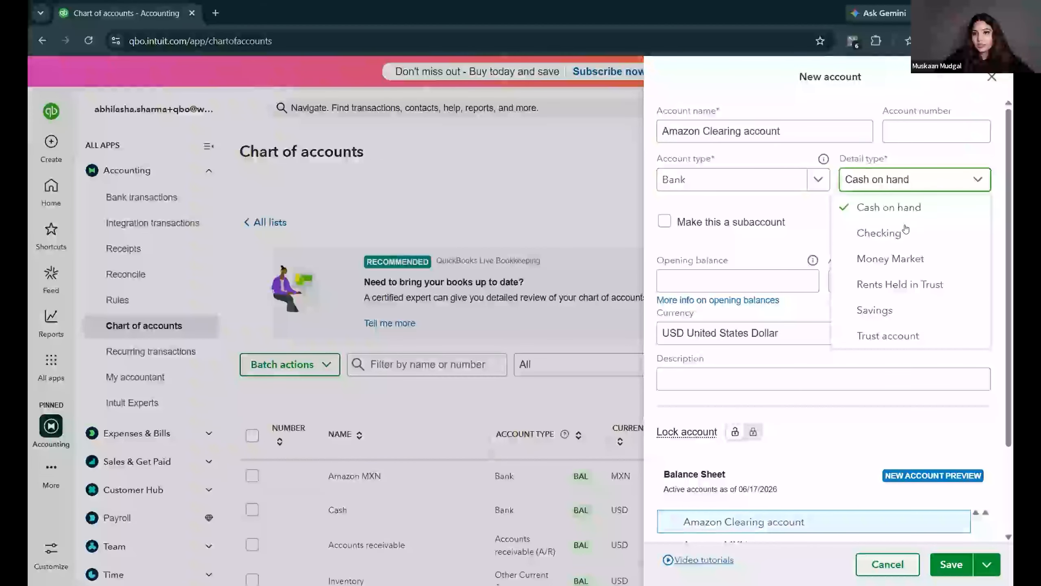
click(885, 233)
scroll(842, 283, down, 2)
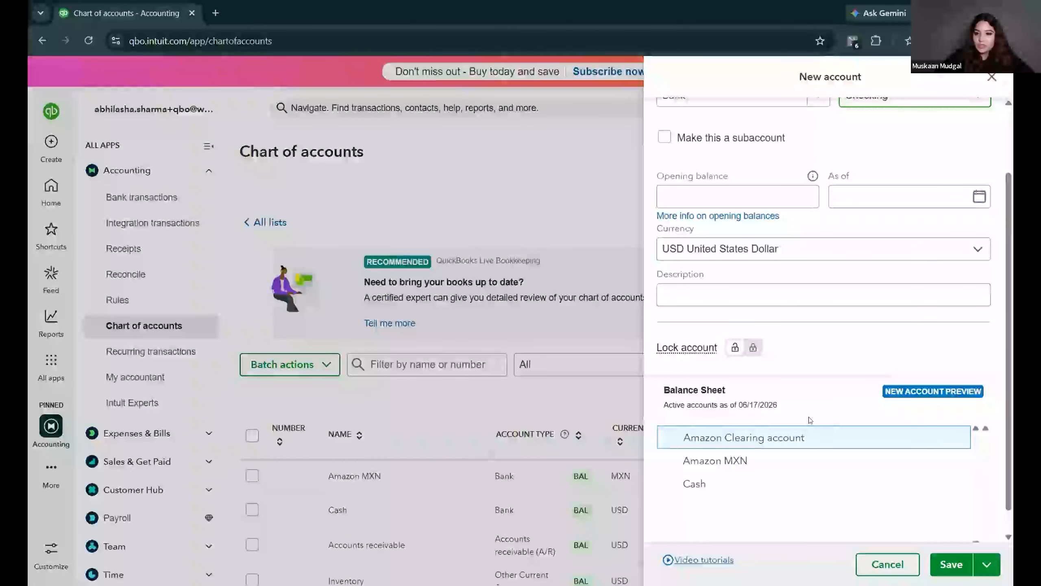
scroll(825, 433, down, 1)
click(943, 559)
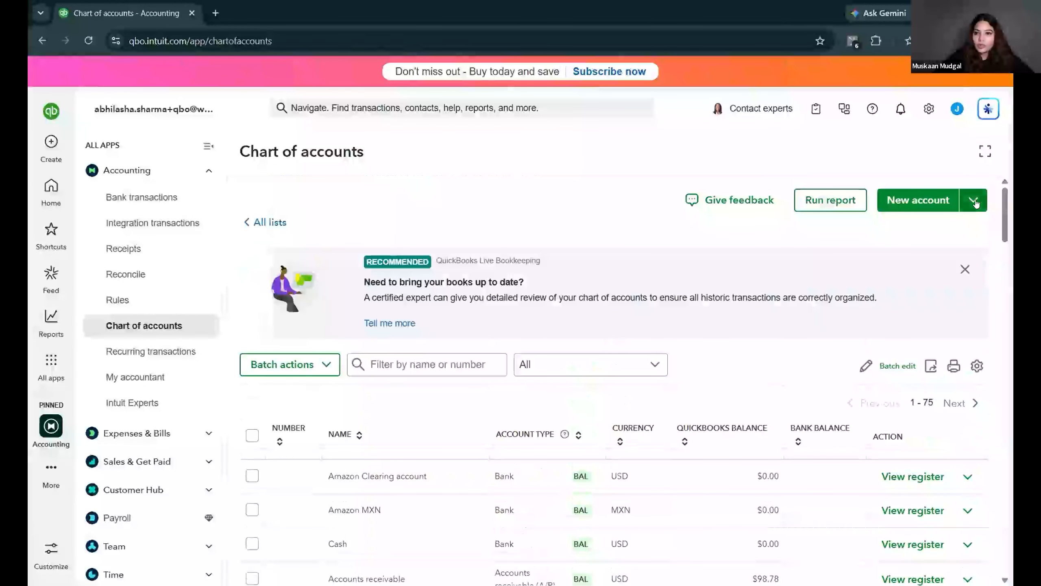
Start another new account with the account type Expenses and name it "FBA Fees Amazon"
click(922, 207)
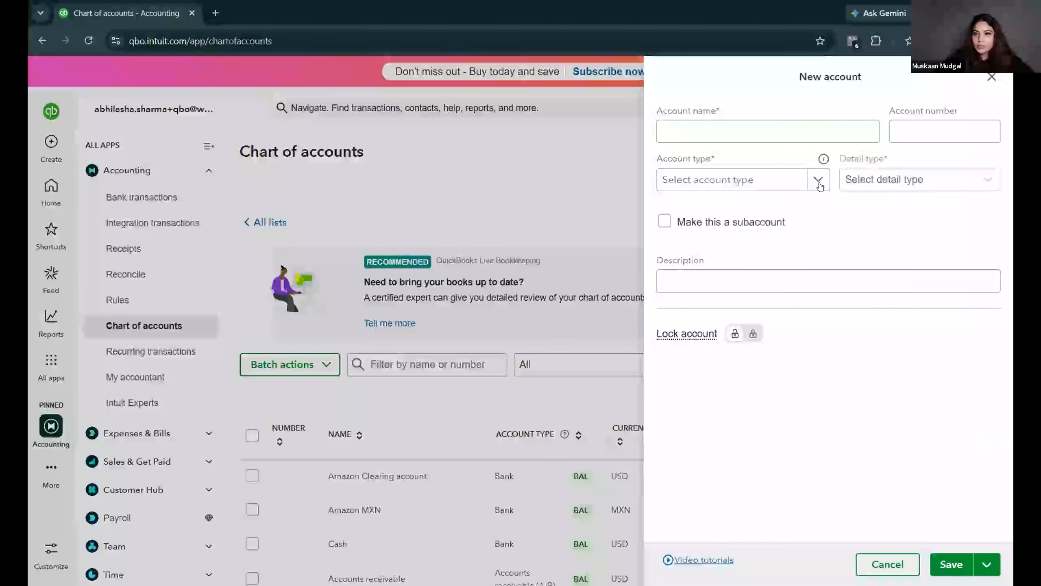
click(819, 180)
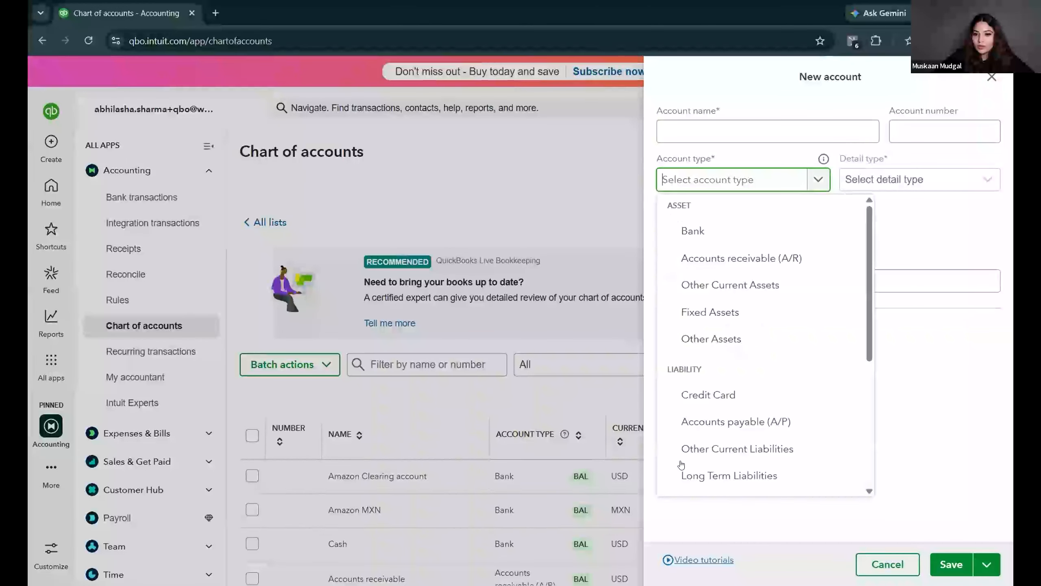
scroll(694, 458, down, 5)
click(695, 458)
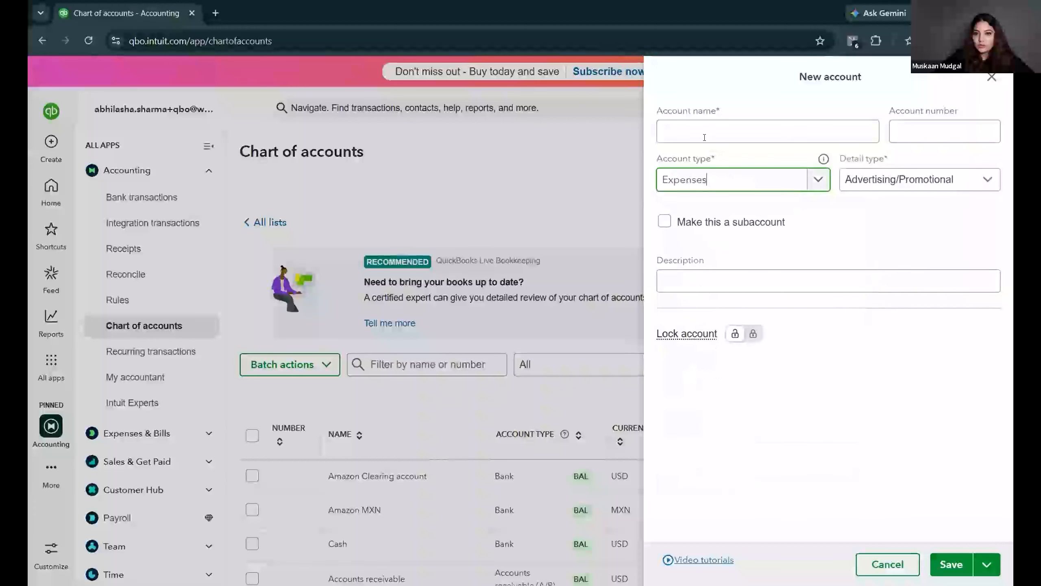
click(704, 137)
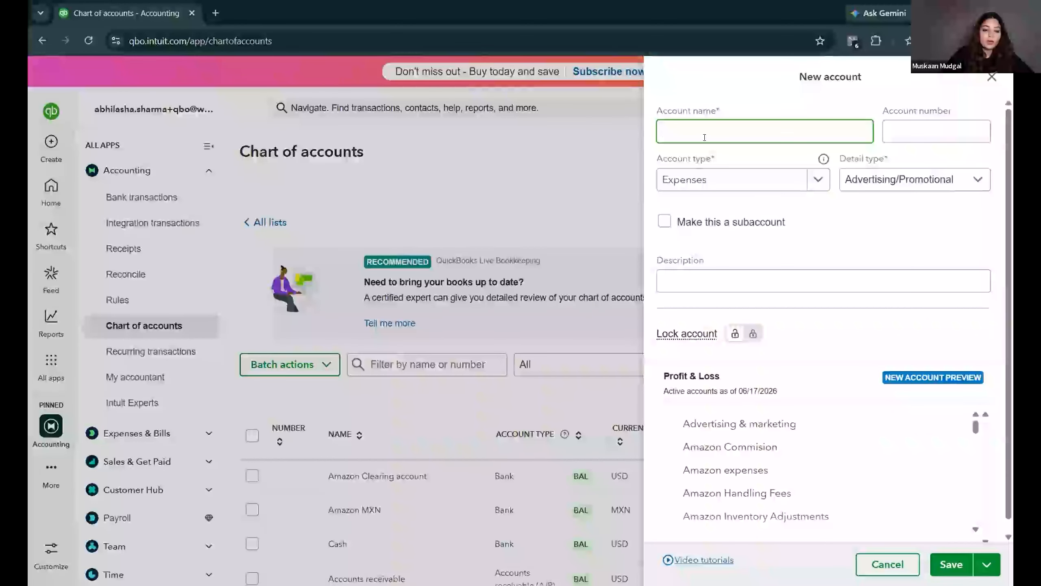
text(FBA )
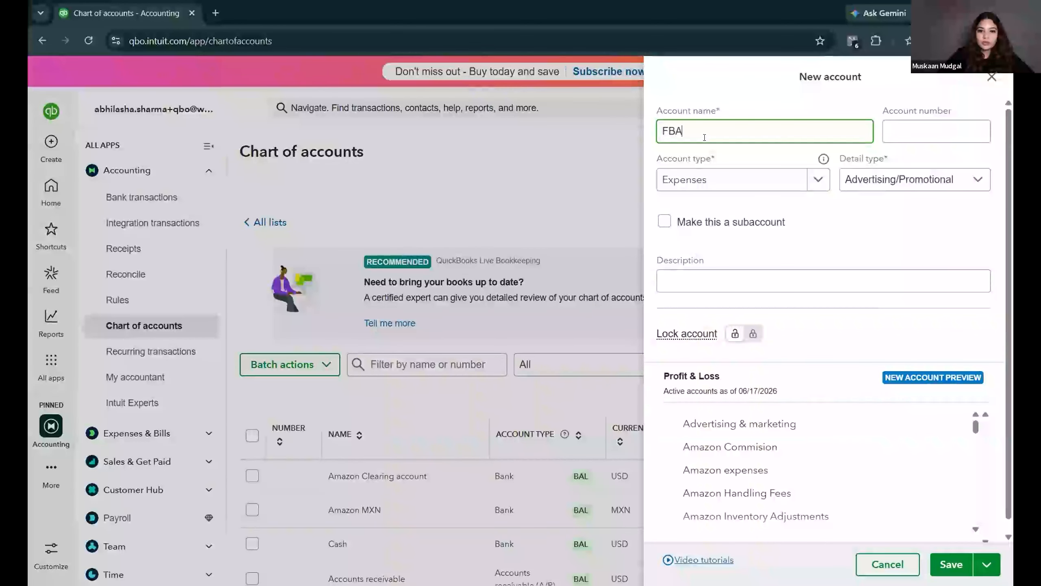
text(Fees Amazon)
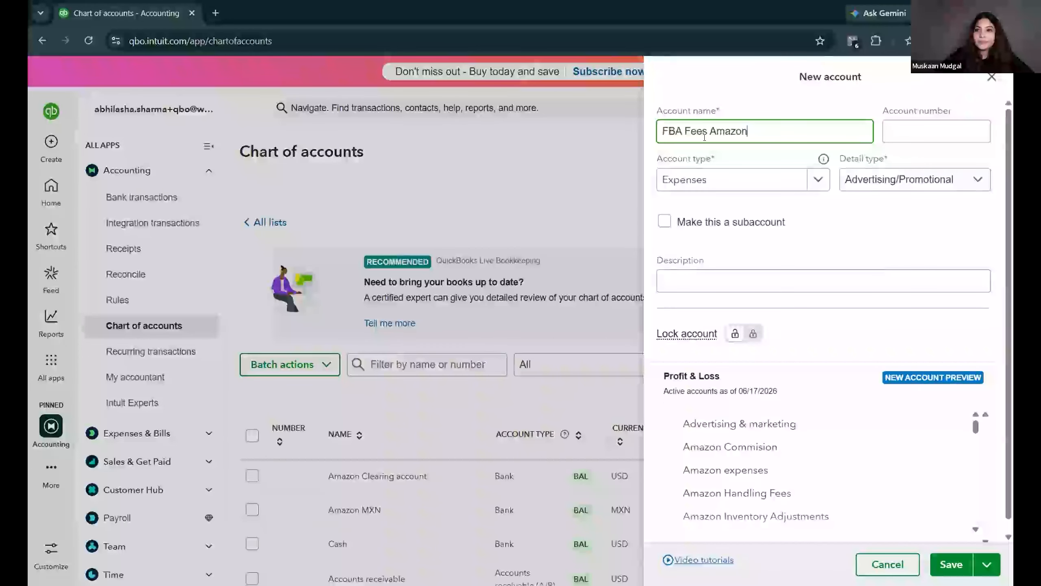
Set the expense account's detail type to Office/General Administrative Expenses
click(897, 185)
scroll(841, 306, down, 5)
scroll(840, 308, down, 8)
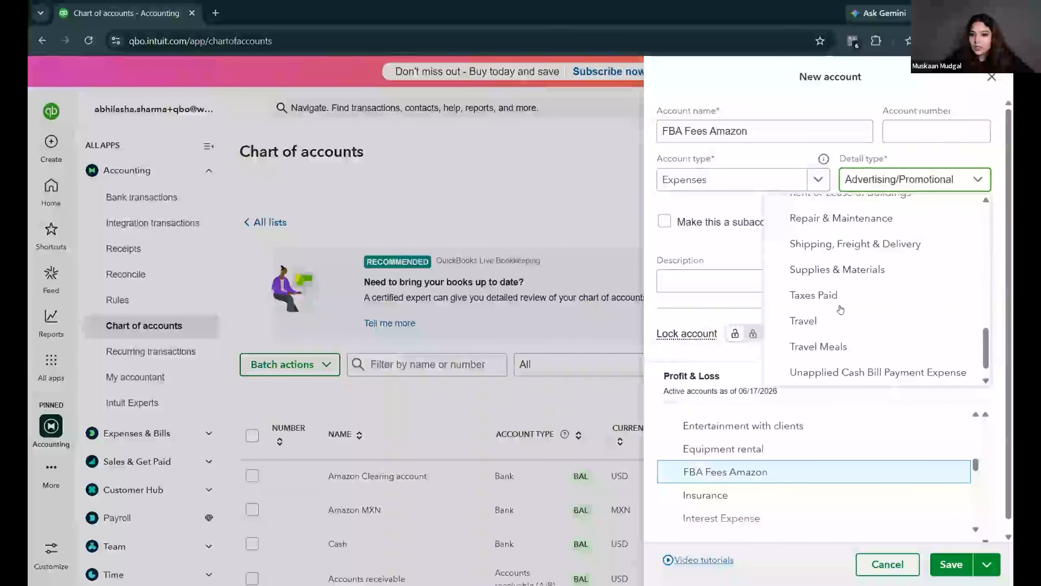
scroll(840, 308, down, 1)
scroll(840, 308, up, 4)
scroll(840, 309, up, 3)
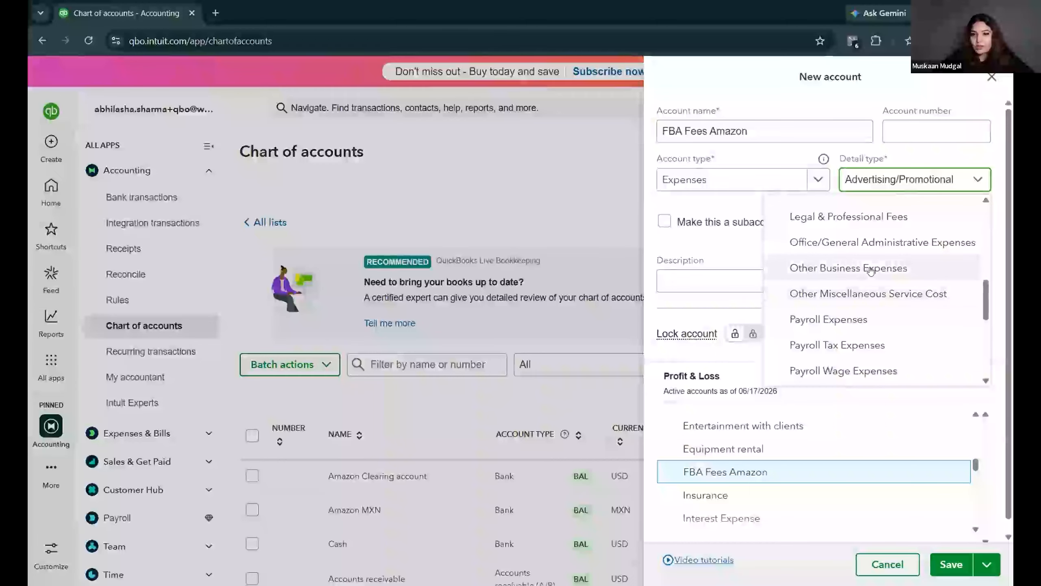
scroll(872, 268, up, 5)
scroll(874, 263, down, 3)
scroll(874, 260, down, 6)
scroll(873, 262, up, 5)
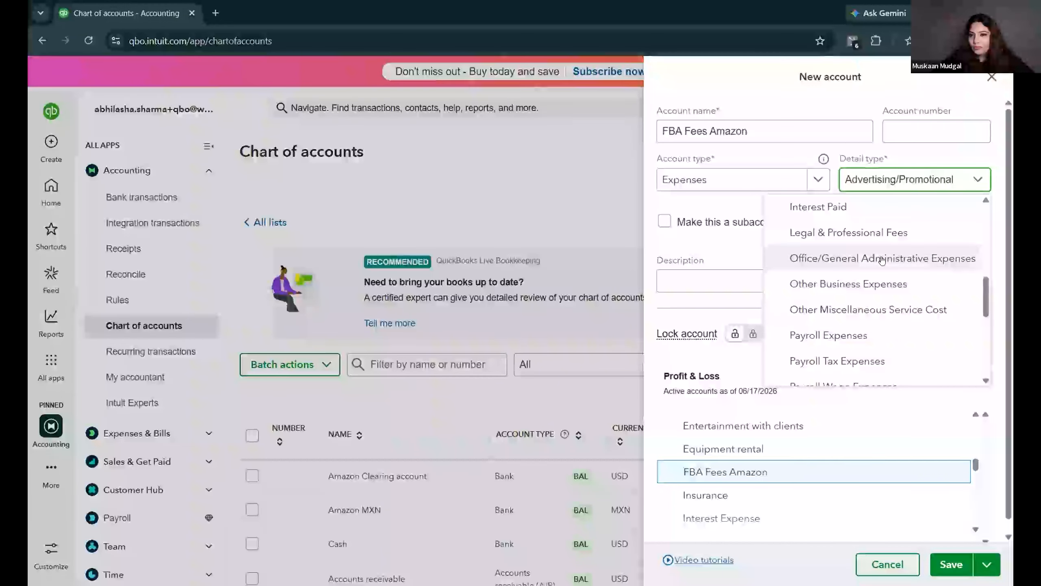
click(882, 260)
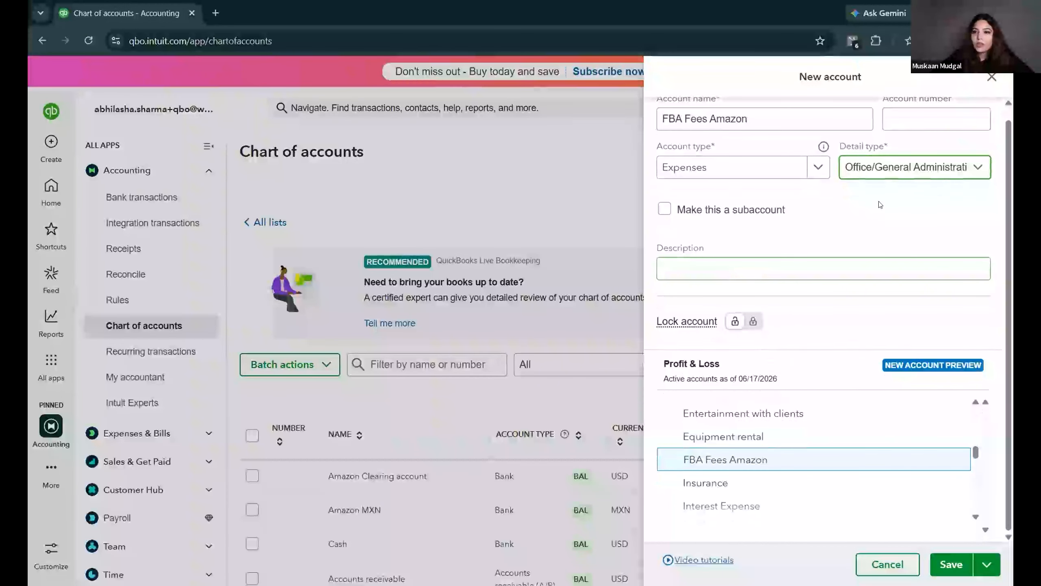
Set the FBA Fees Amazon account's detail type to Other Business Expenses and save the account
click(881, 168)
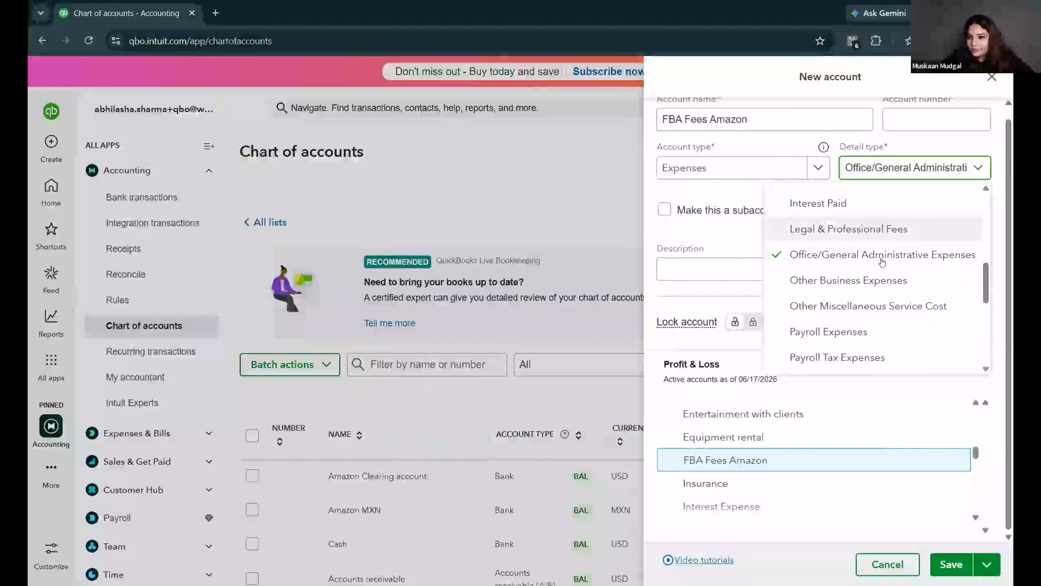
click(878, 281)
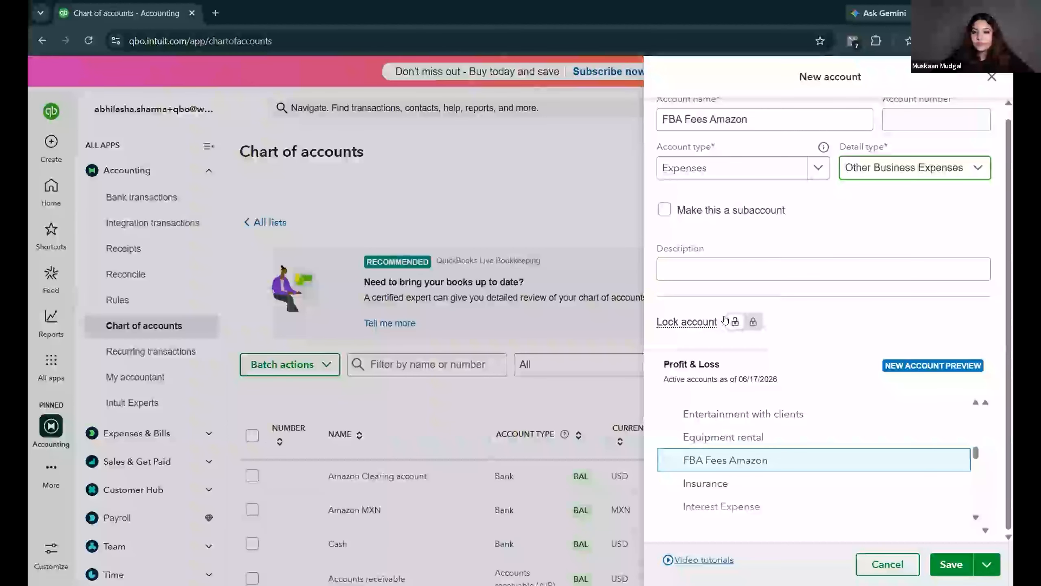
click(945, 565)
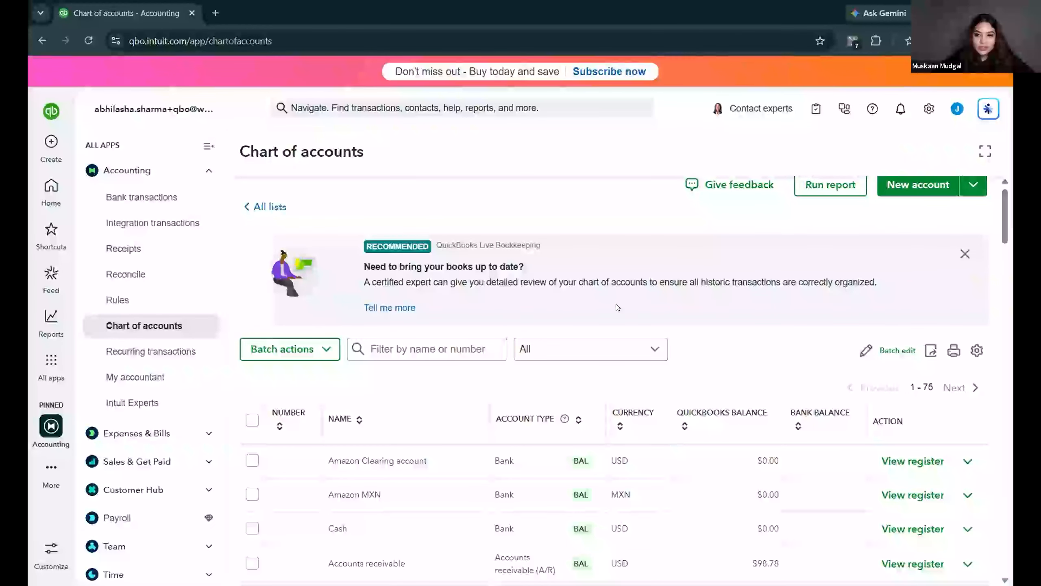
Look through the chart of accounts and filter it by "sales" to check the account type of the sales accounts
scroll(439, 348, down, 4)
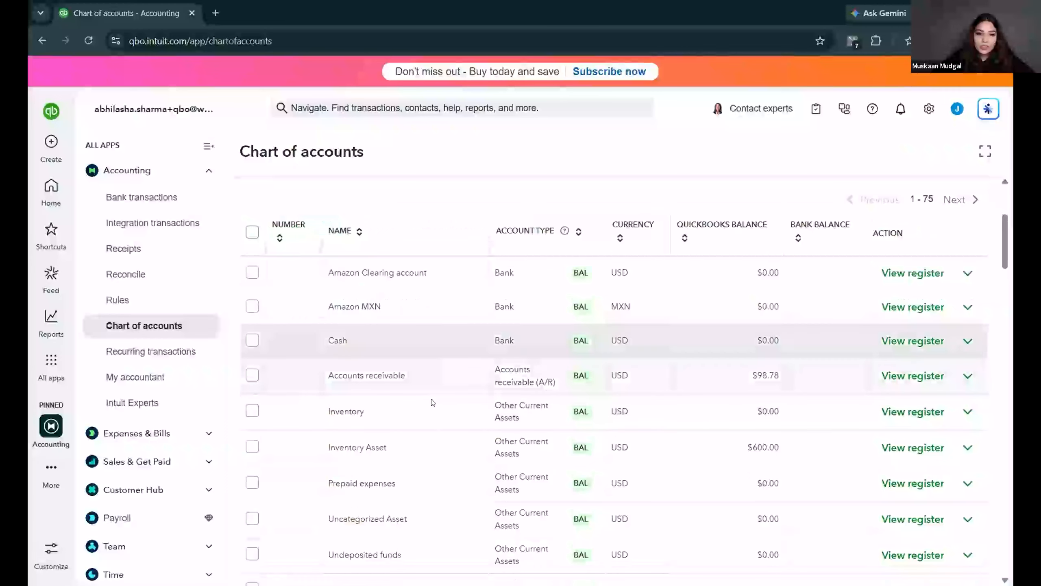
scroll(431, 399, down, 1)
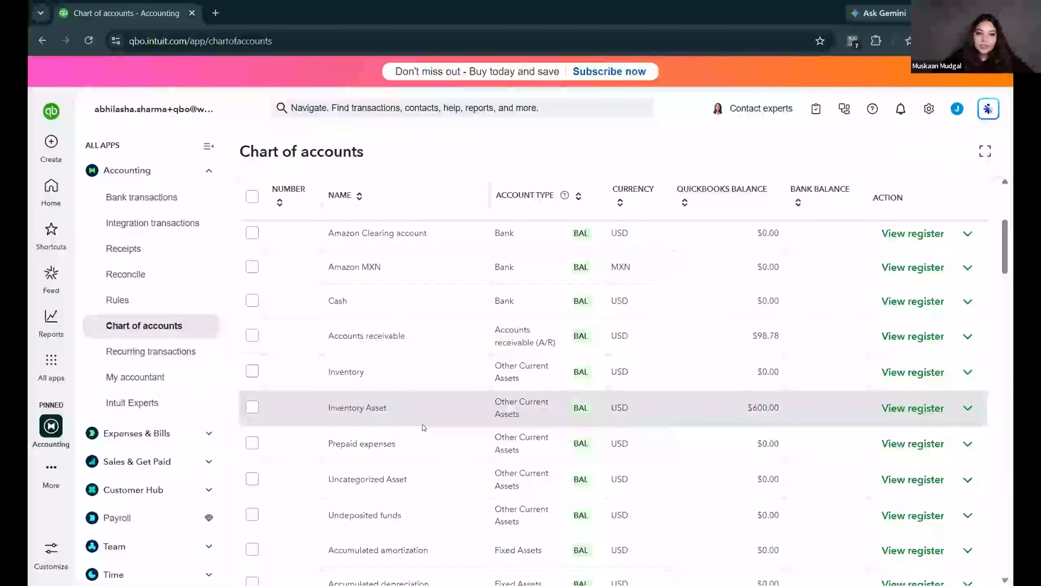
scroll(392, 404, down, 2)
scroll(422, 424, down, 1)
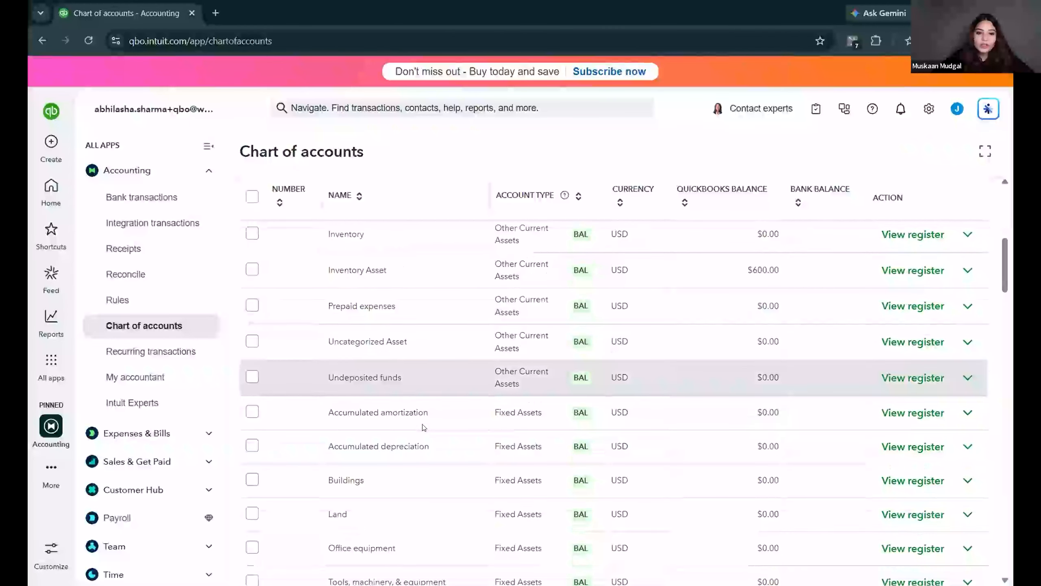
scroll(410, 389, up, 6)
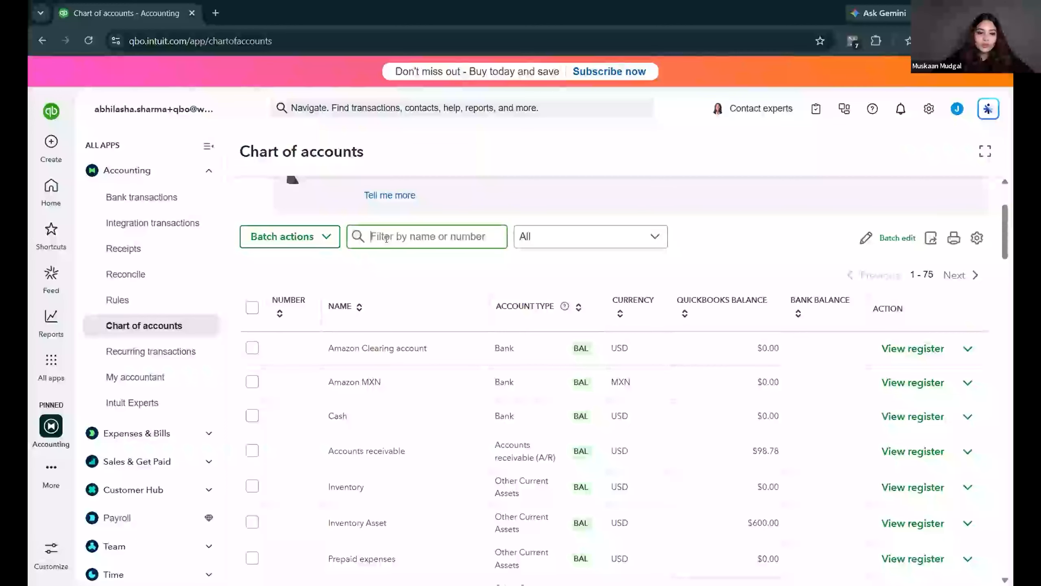
click(386, 239)
text(sales)
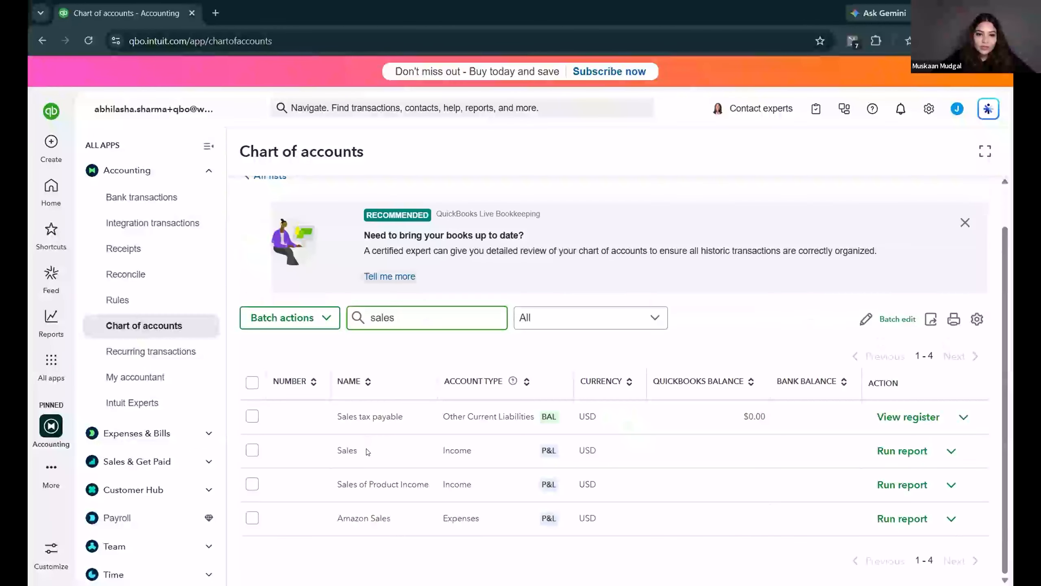
click(467, 461)
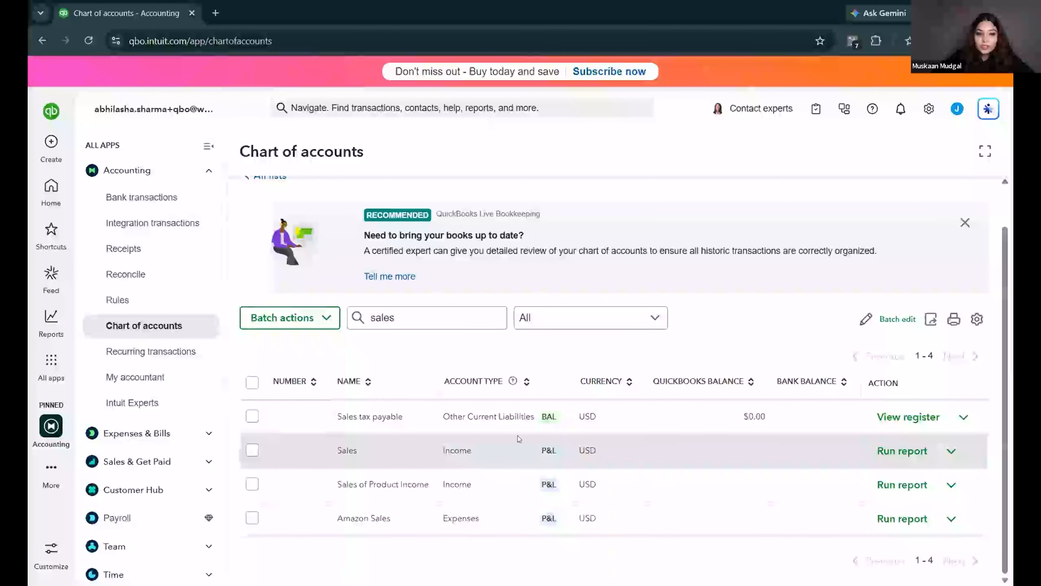
Open the products and services list and check which item types can be created
click(929, 109)
click(601, 205)
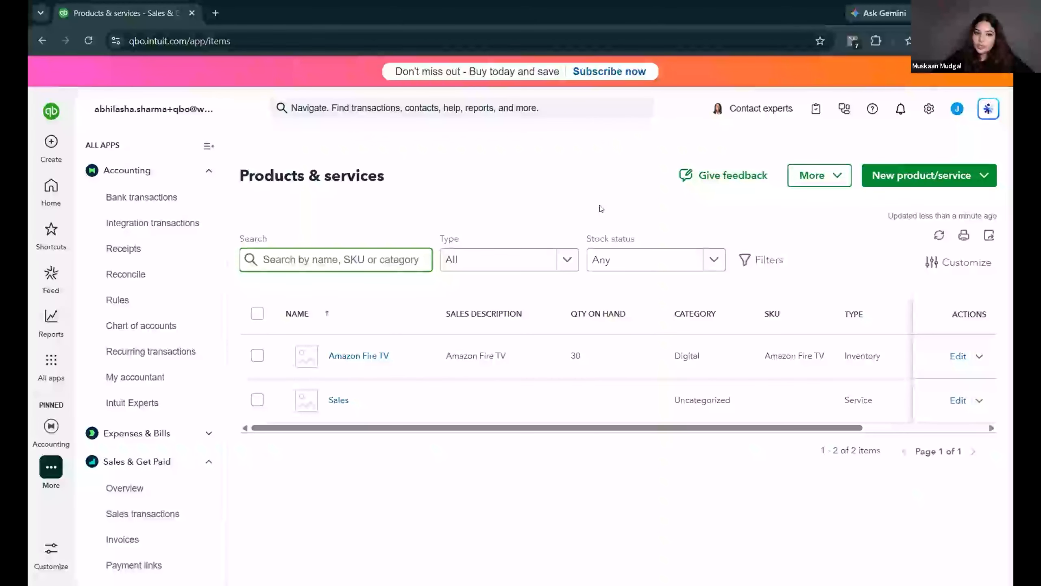
click(923, 176)
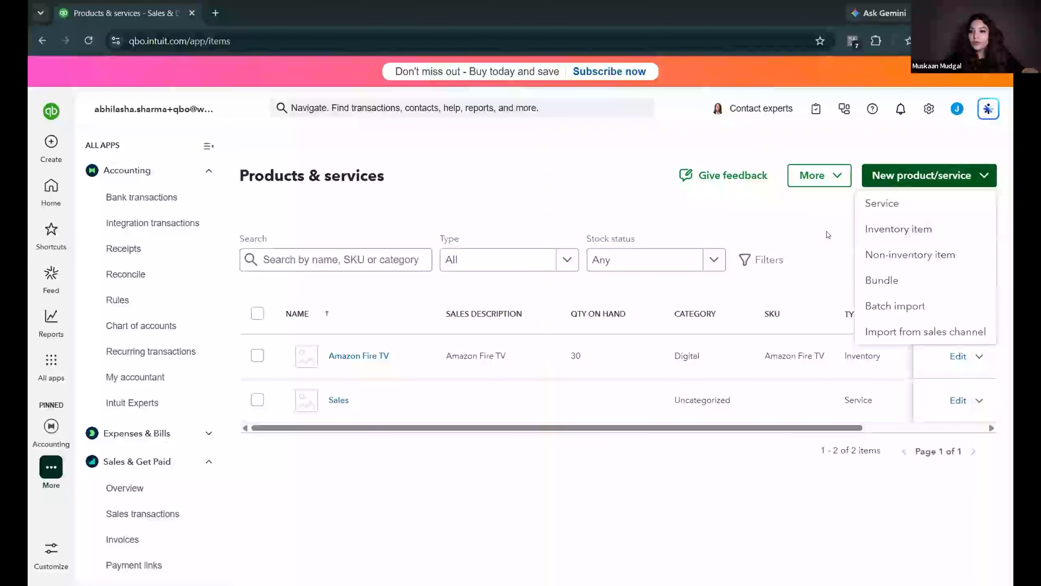
click(976, 177)
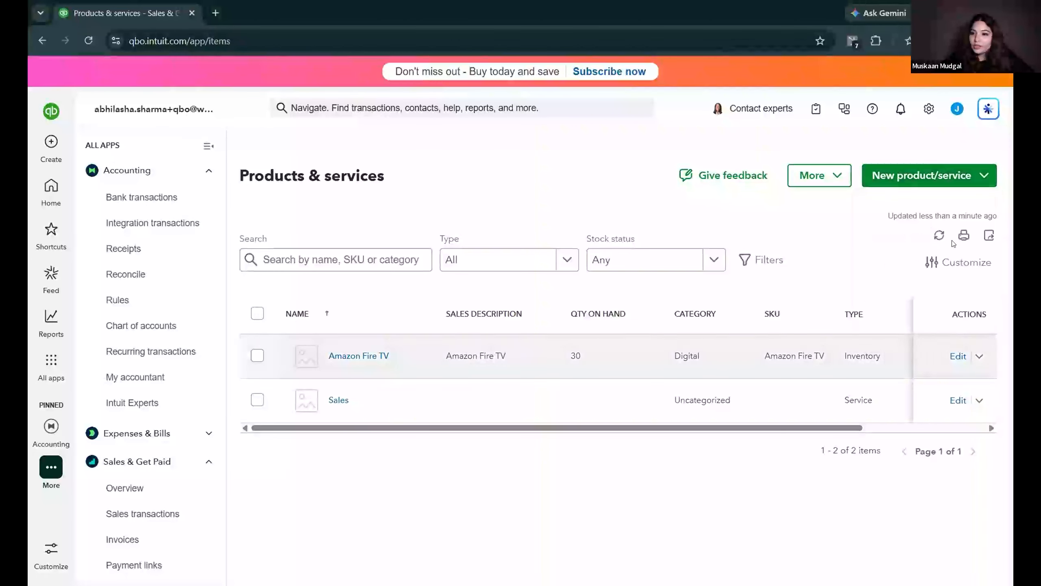
Start a new service item named "Discount" and leave its class empty
click(963, 177)
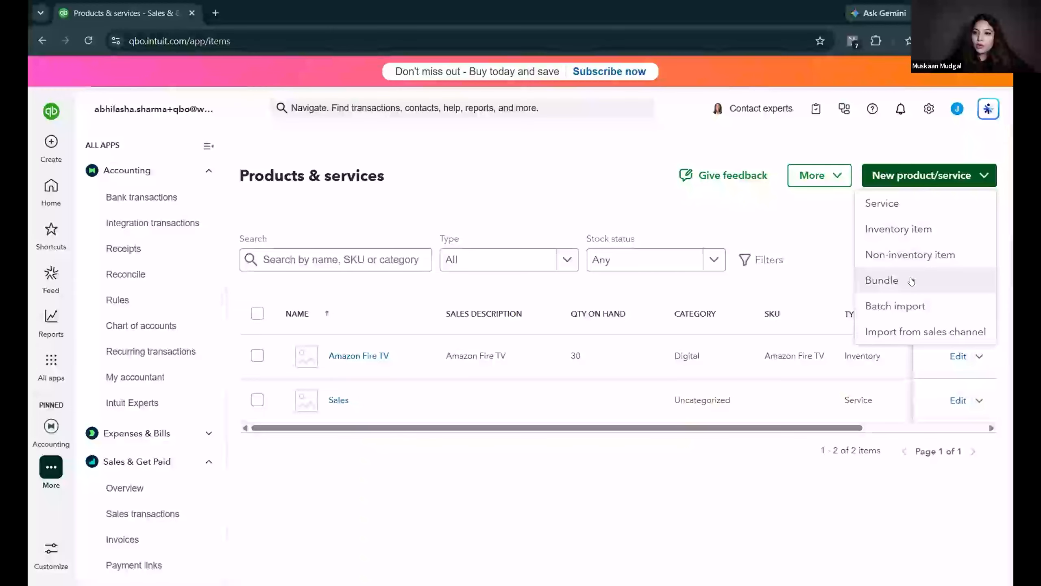
click(904, 205)
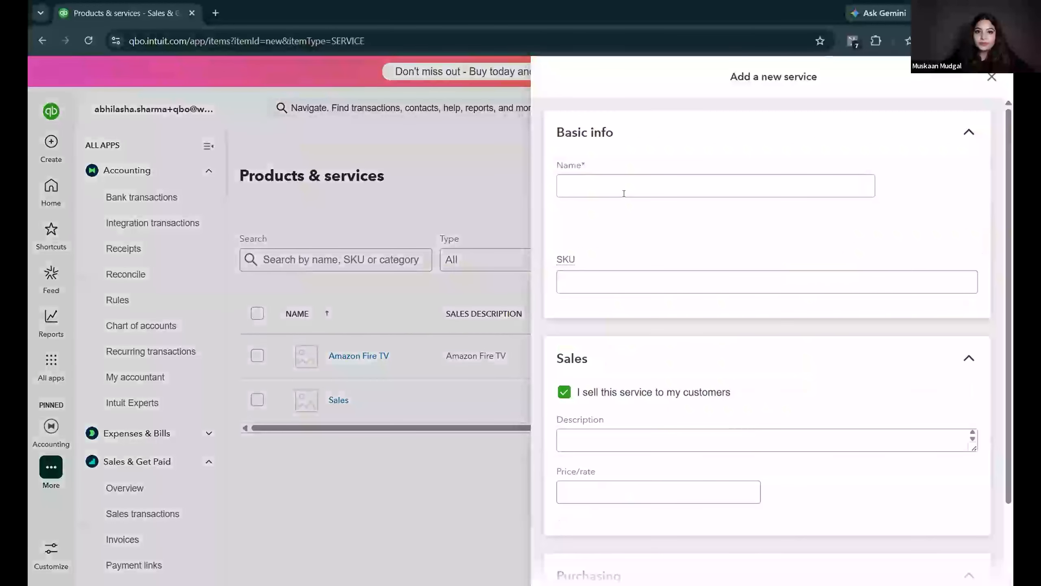
click(623, 193)
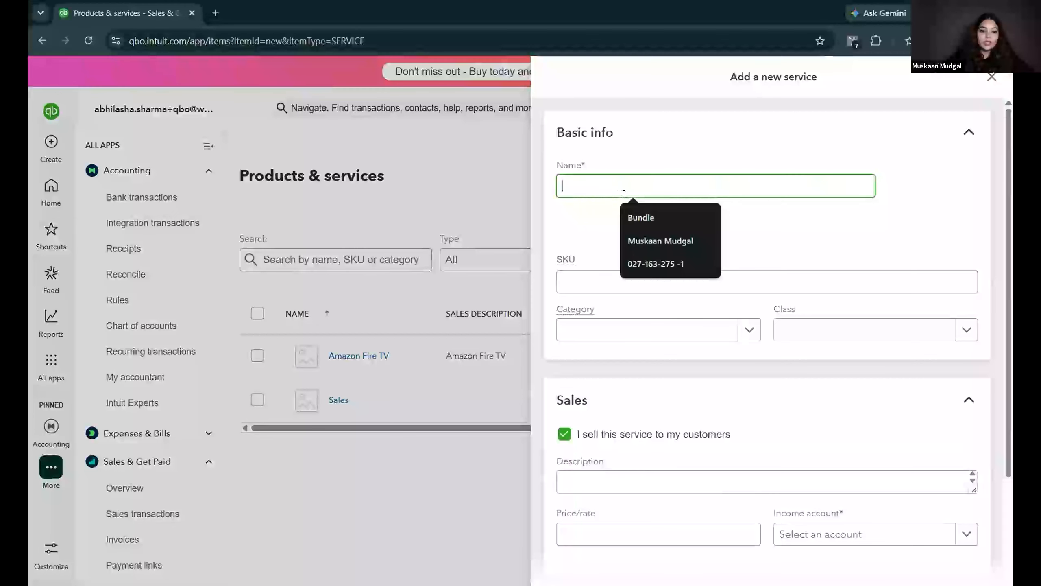
text(Discount)
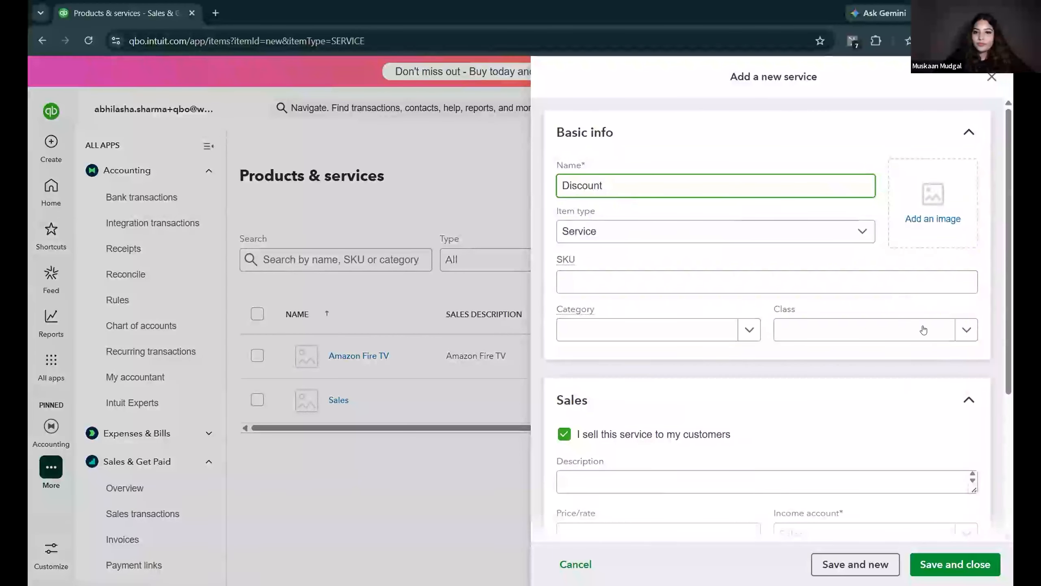
click(954, 329)
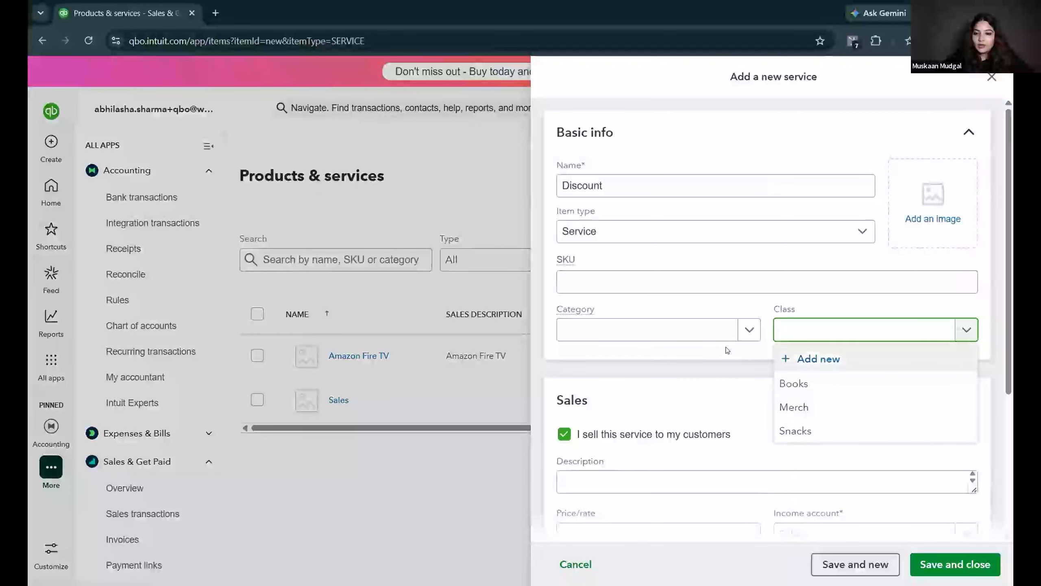
click(730, 268)
Set the Discount service's income account to Discounts given, then save and close the item
scroll(921, 475, down, 2)
scroll(971, 417, down, 1)
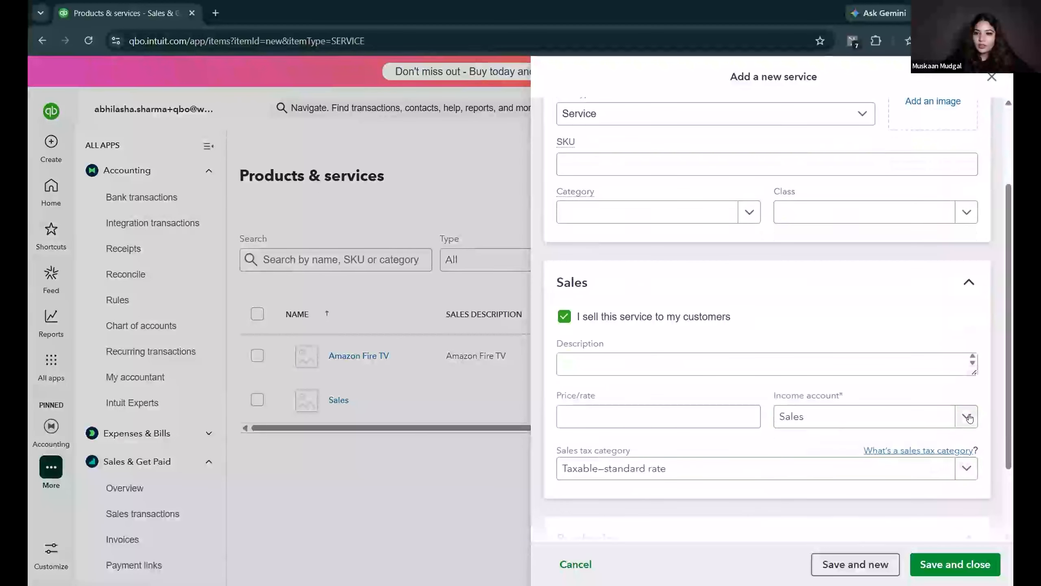
click(968, 416)
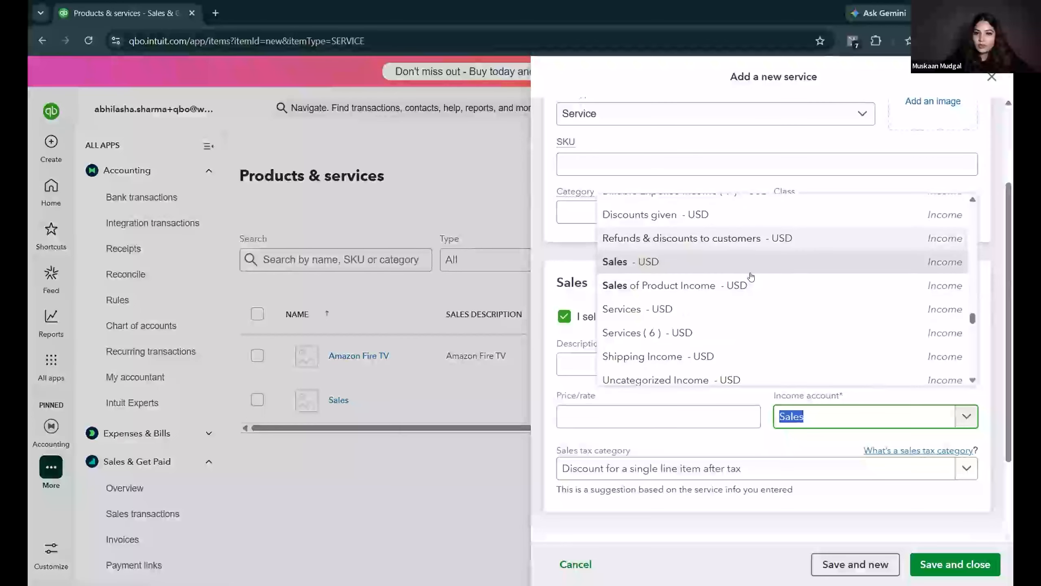
scroll(750, 277, up, 3)
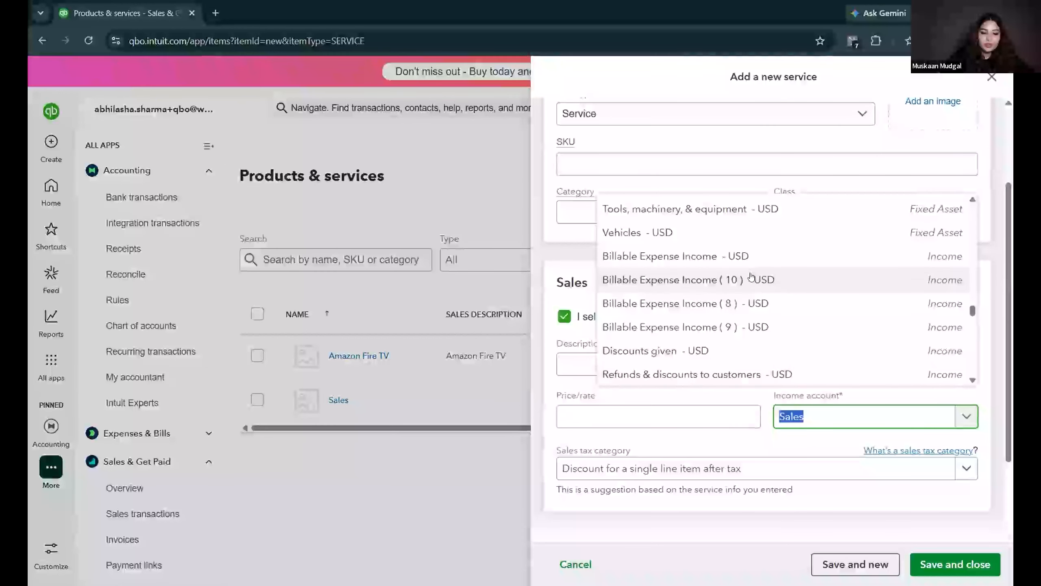
key(BackSpace)
text(disc)
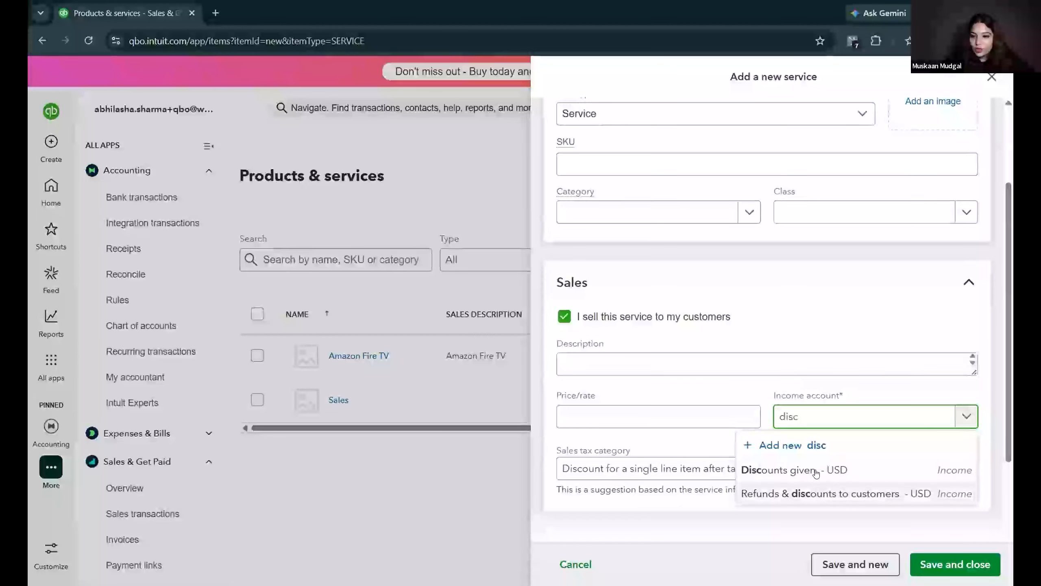
click(819, 470)
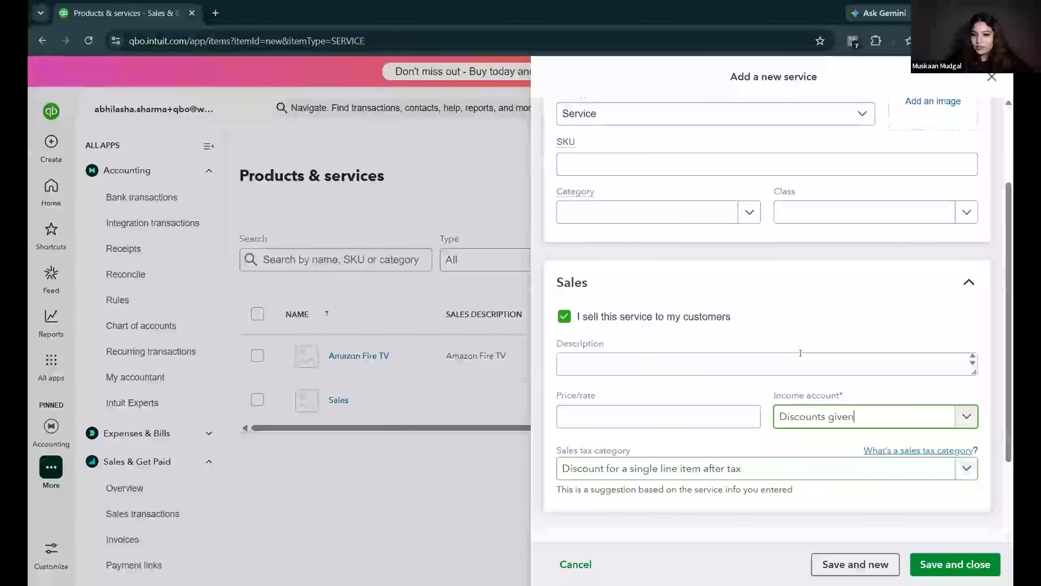
scroll(792, 318, down, 3)
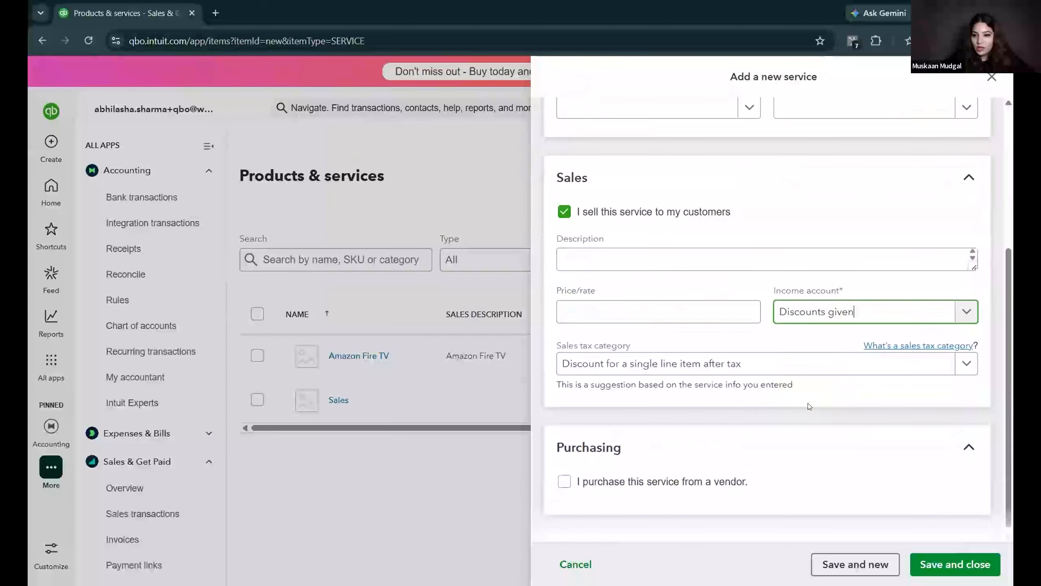
scroll(808, 402, up, 6)
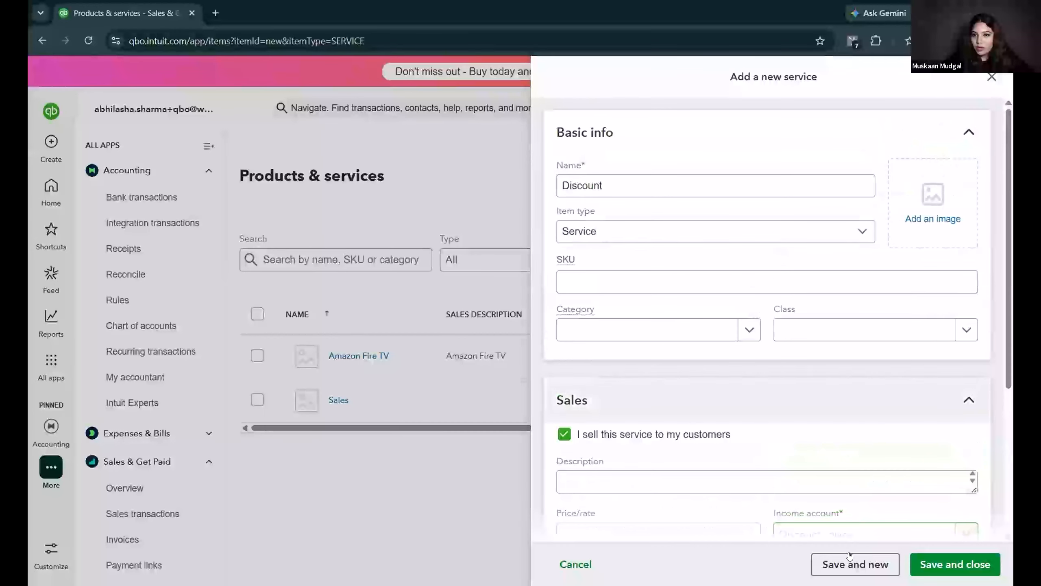
click(955, 564)
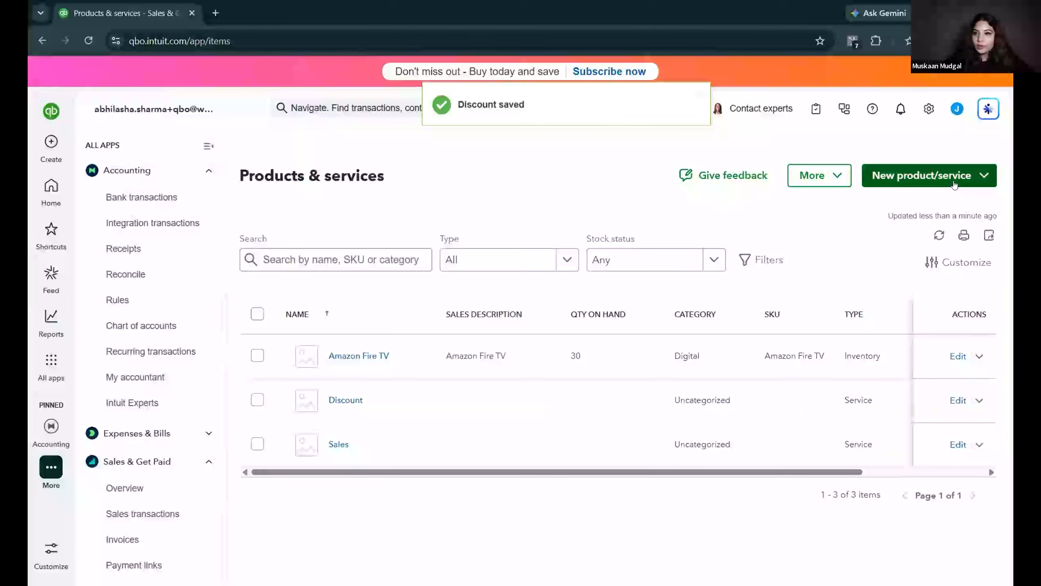
Start a new inventory item named "Laptop Dell" and enter LAP111 as its SKU
click(922, 177)
click(923, 230)
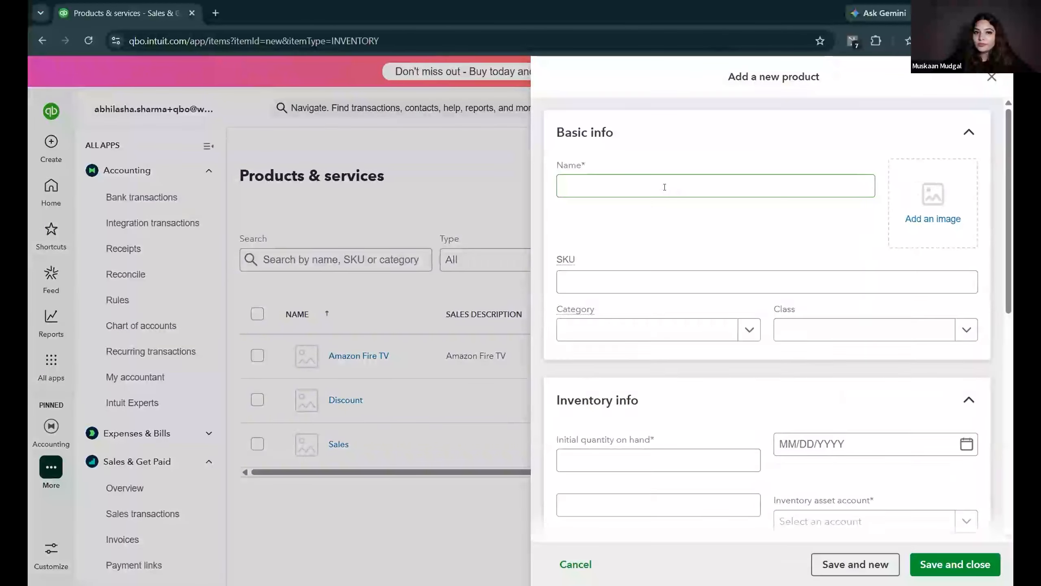
click(658, 187)
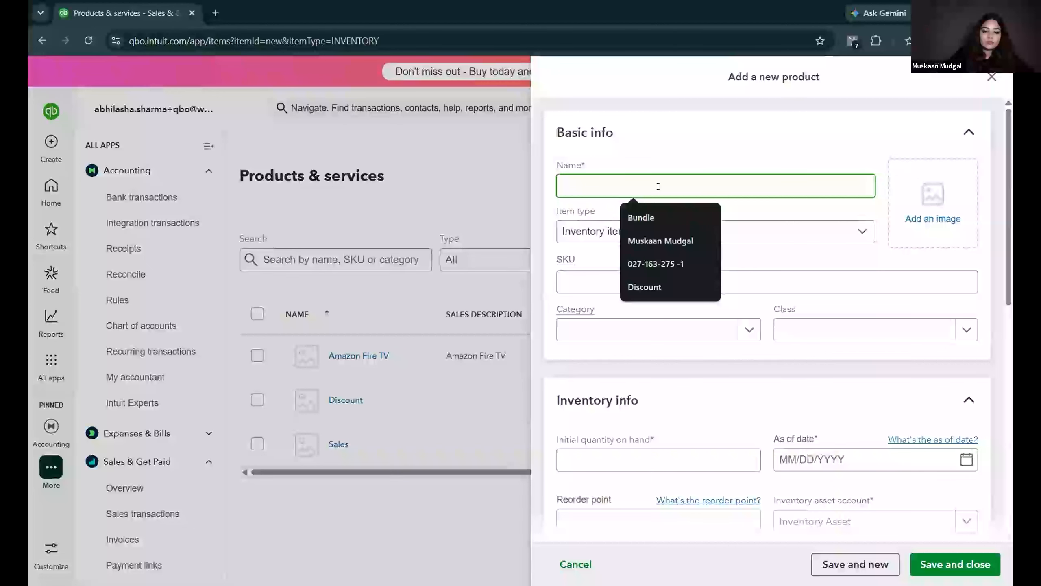
text(L)
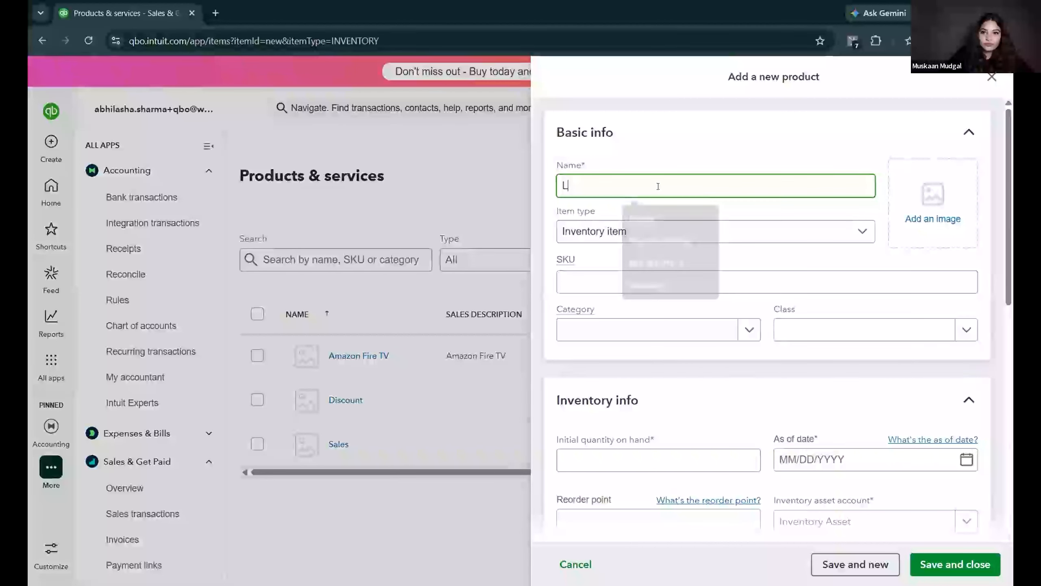
text(aptop Dell)
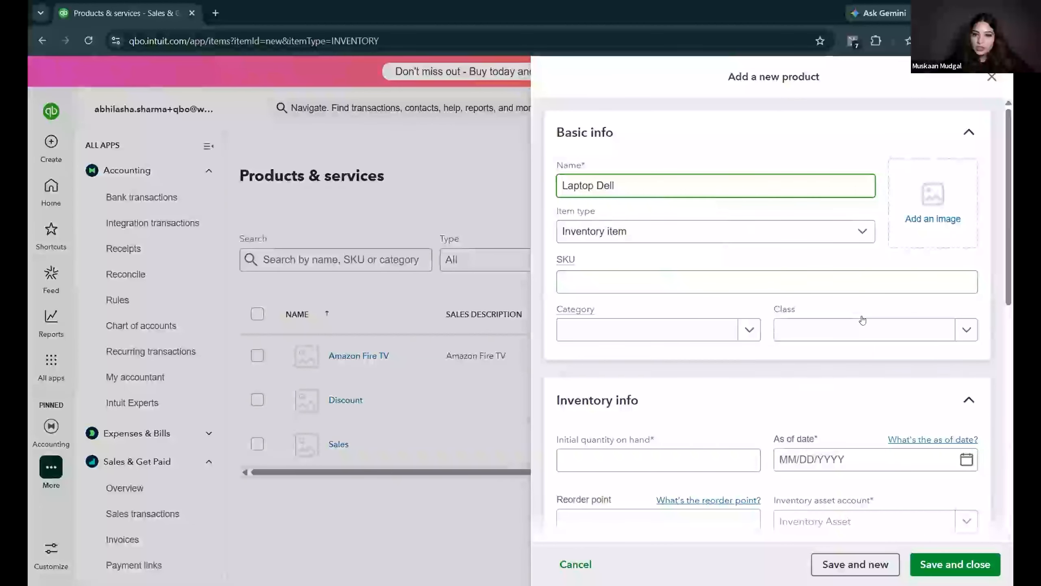
scroll(679, 353, down, 3)
scroll(662, 270, up, 1)
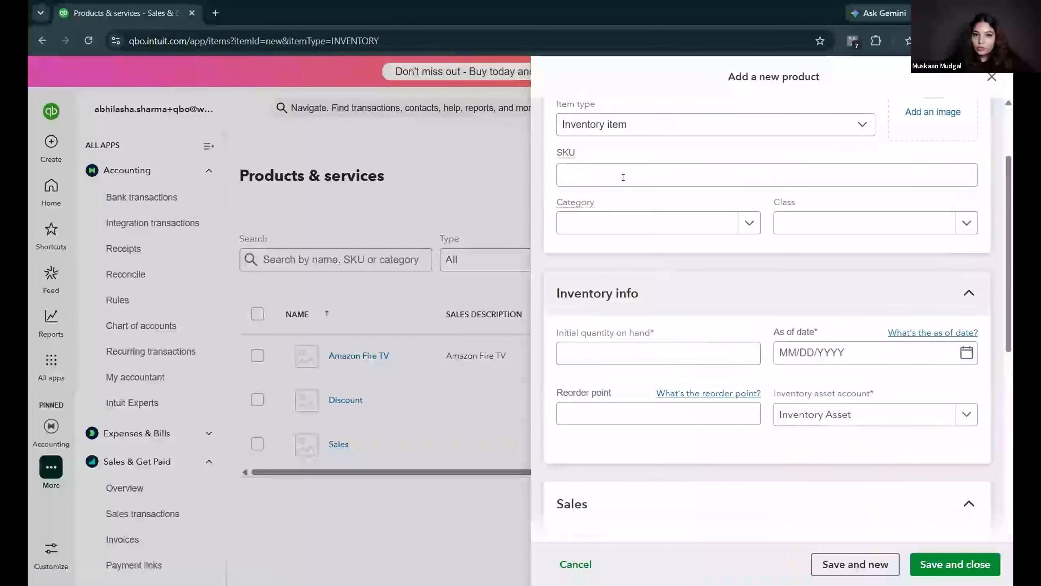
click(620, 176)
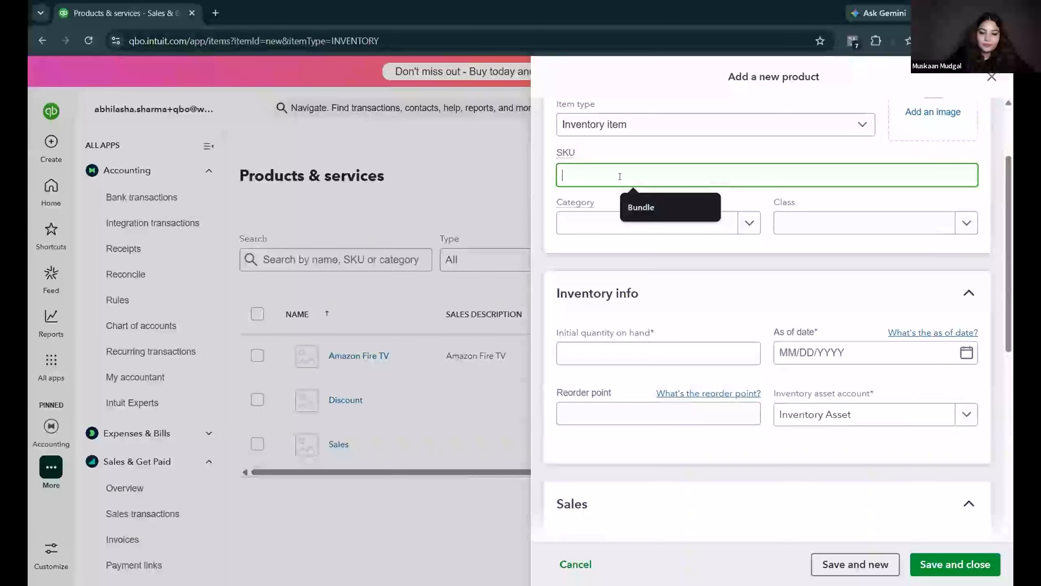
text(LAP111)
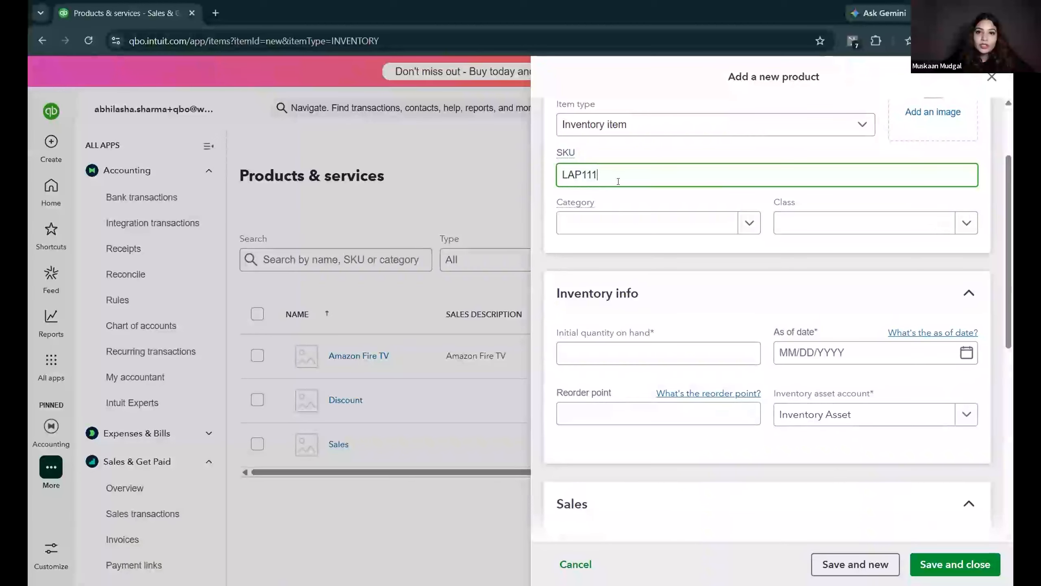
Review the Laptop Dell item's basic, inventory, sales and purchasing details, including its asset, income and expense accounts
scroll(618, 181, up, 1)
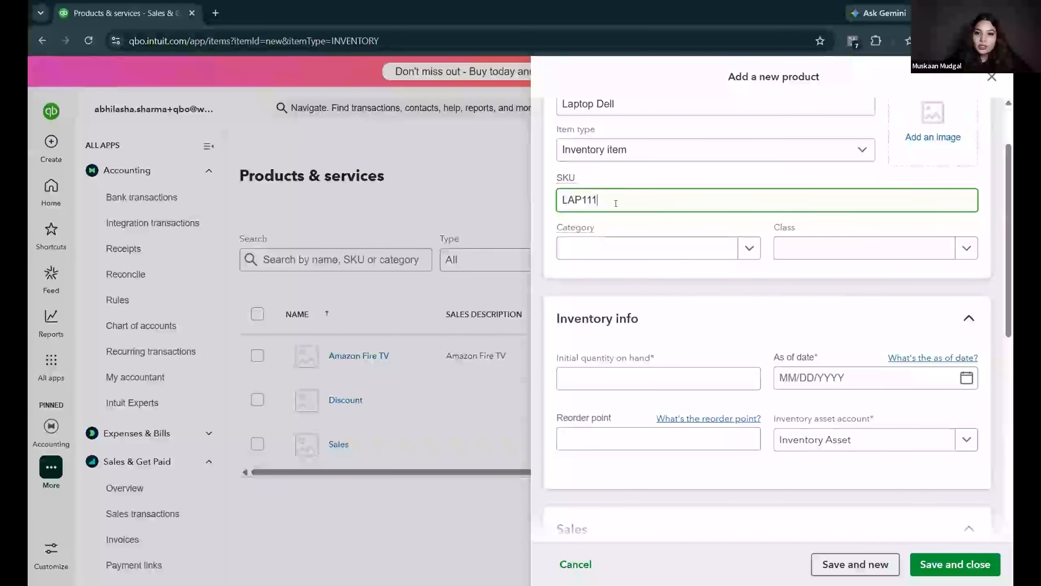
scroll(617, 202, up, 1)
scroll(616, 205, up, 2)
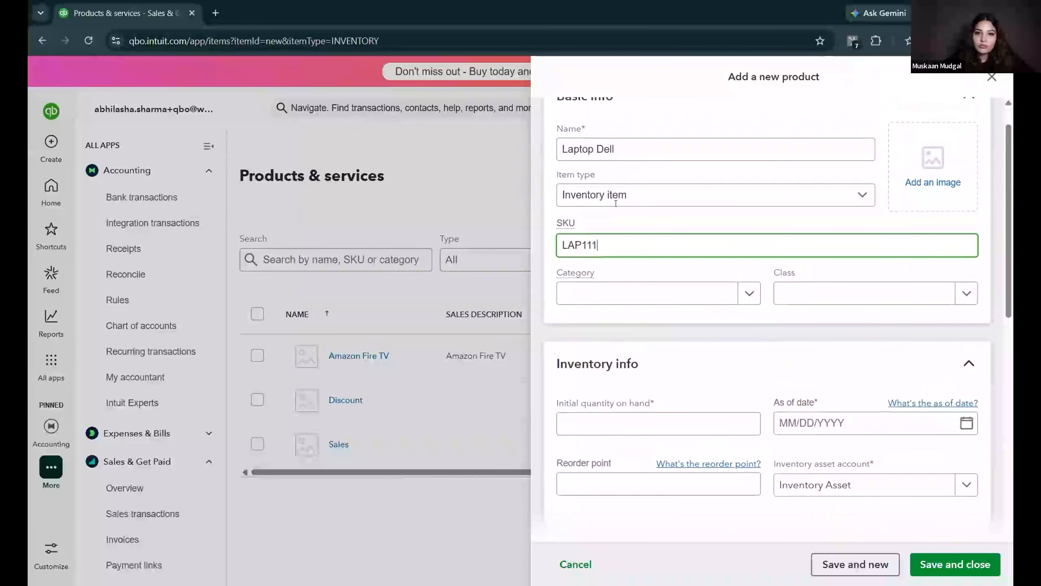
scroll(617, 209, up, 1)
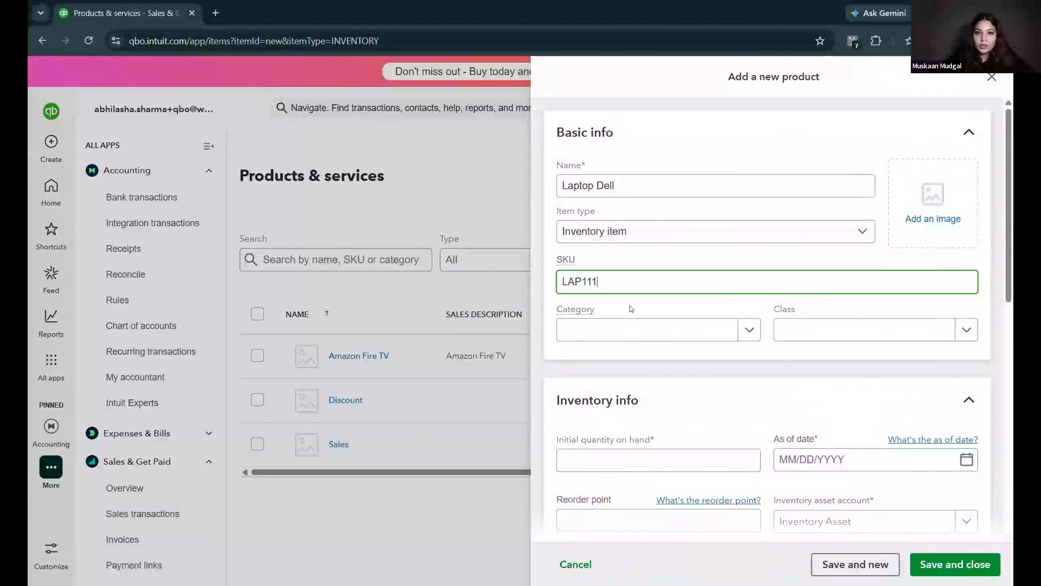
scroll(839, 354, down, 2)
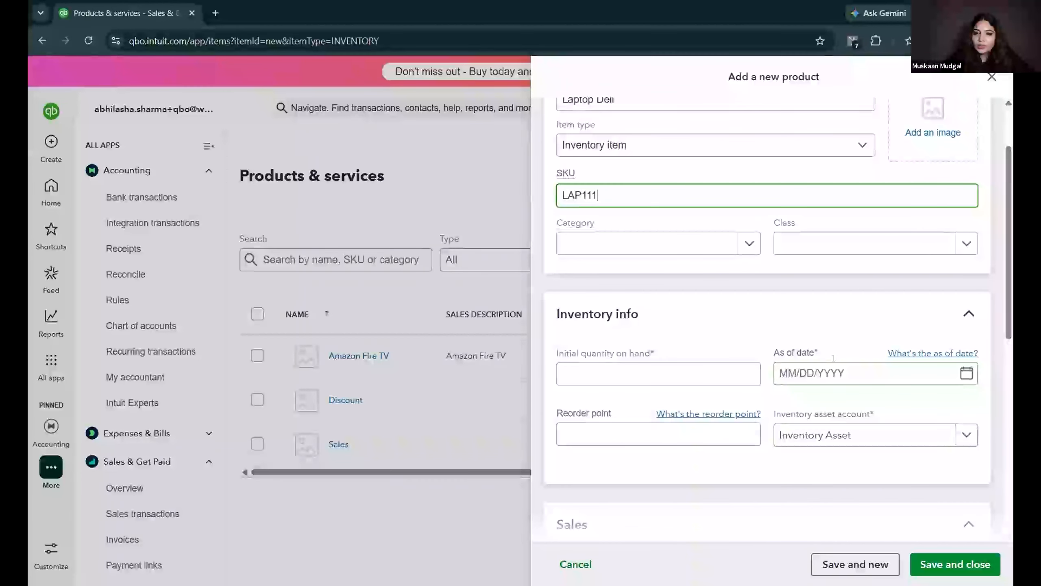
scroll(757, 318, down, 6)
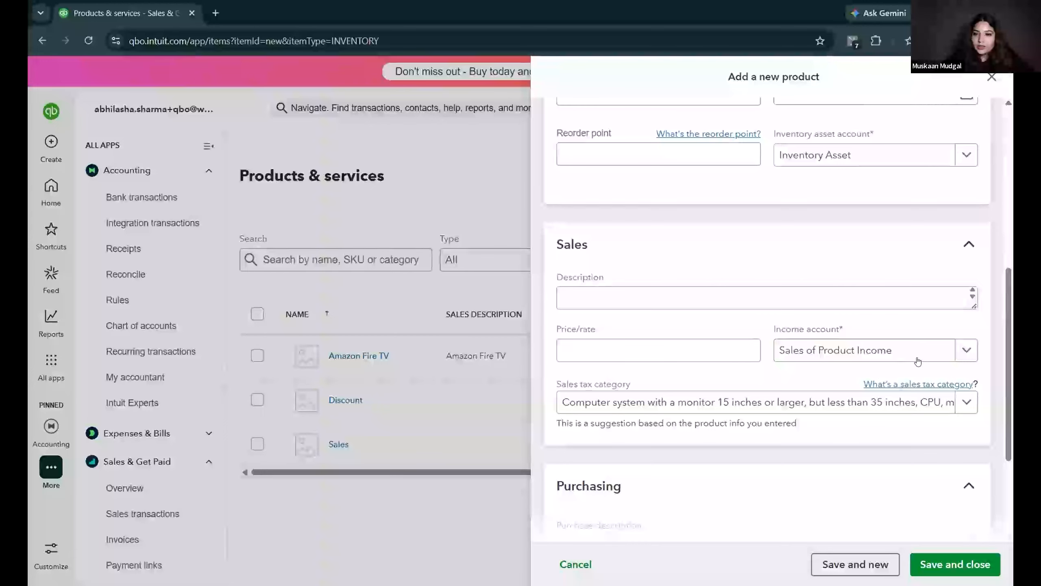
scroll(841, 388, down, 3)
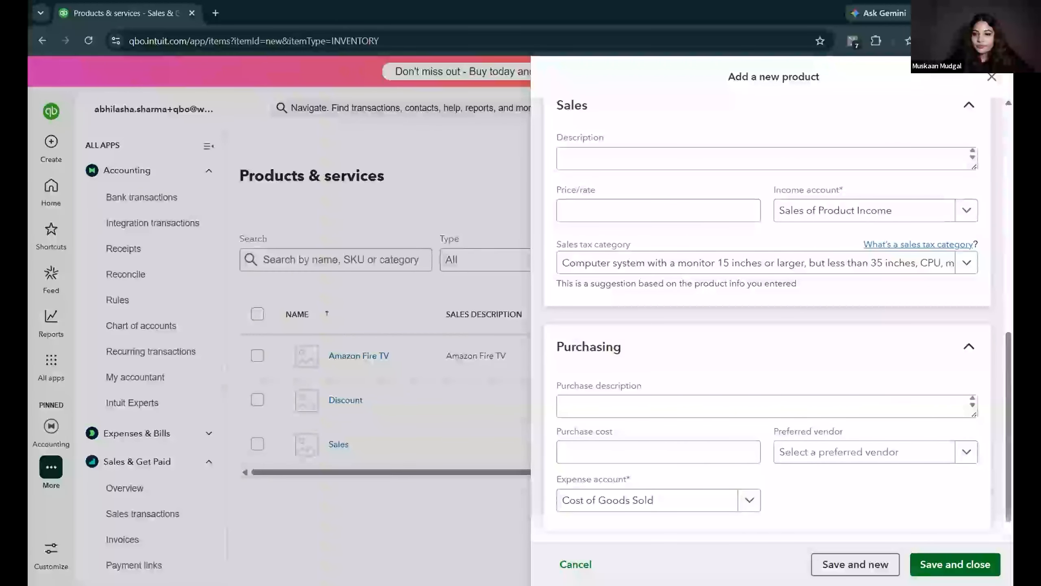
Set Laptop Dell's initial quantity on hand to 10 as of June 1, 2026, then save and close the item
click(955, 566)
scroll(795, 291, up, 3)
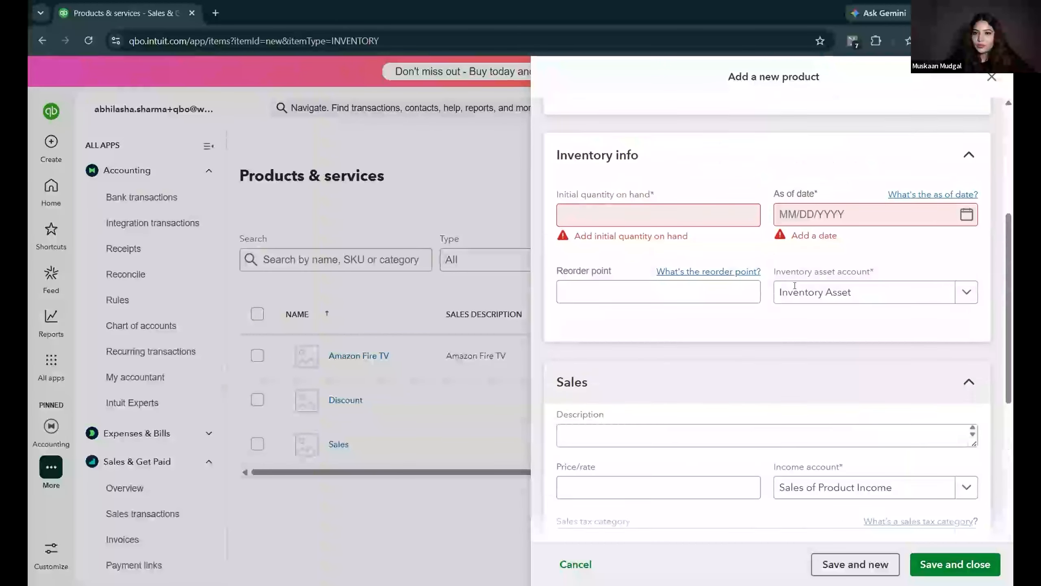
click(682, 244)
text(10)
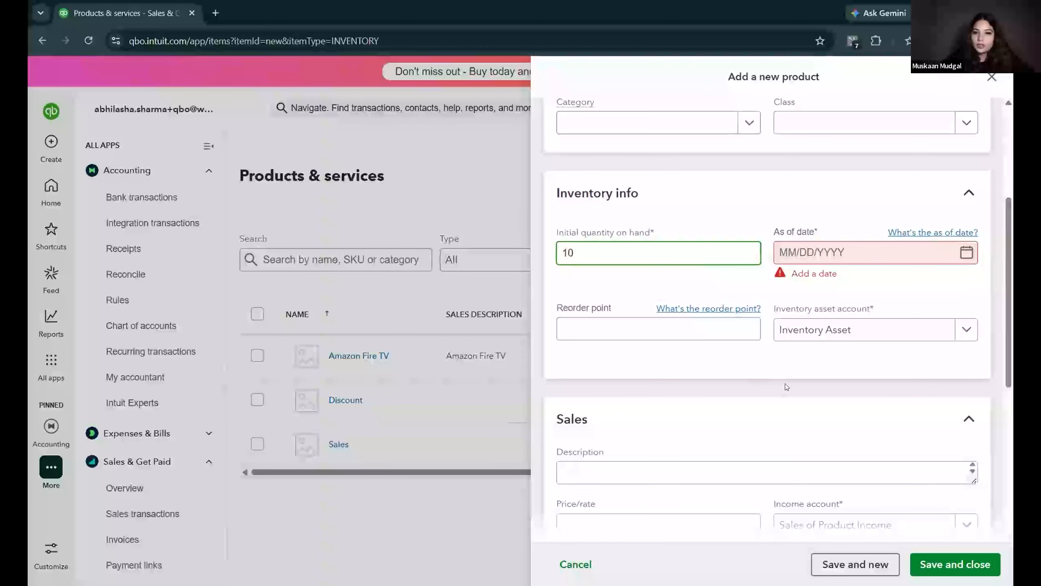
scroll(785, 383, down, 2)
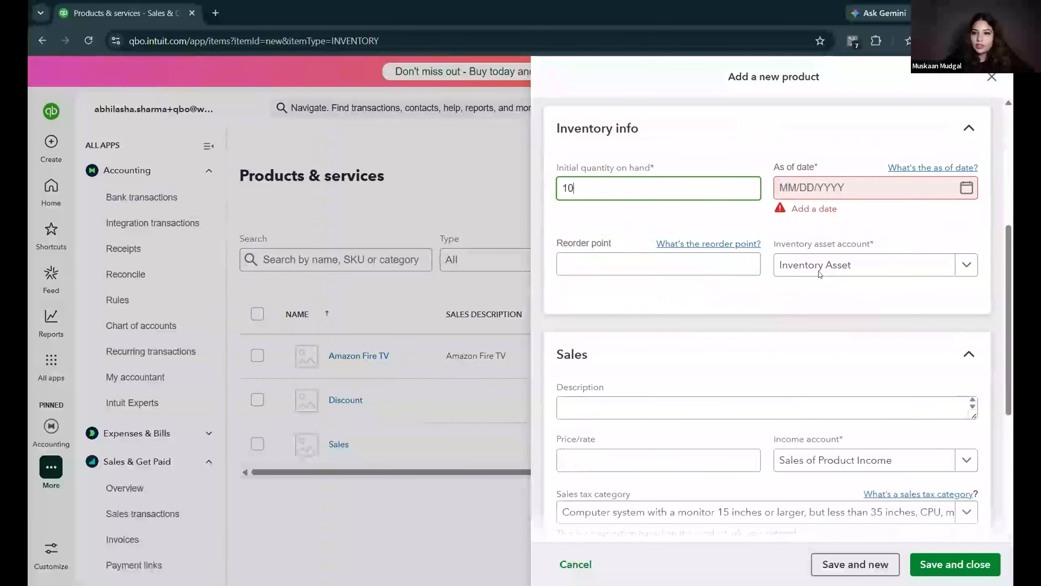
click(821, 192)
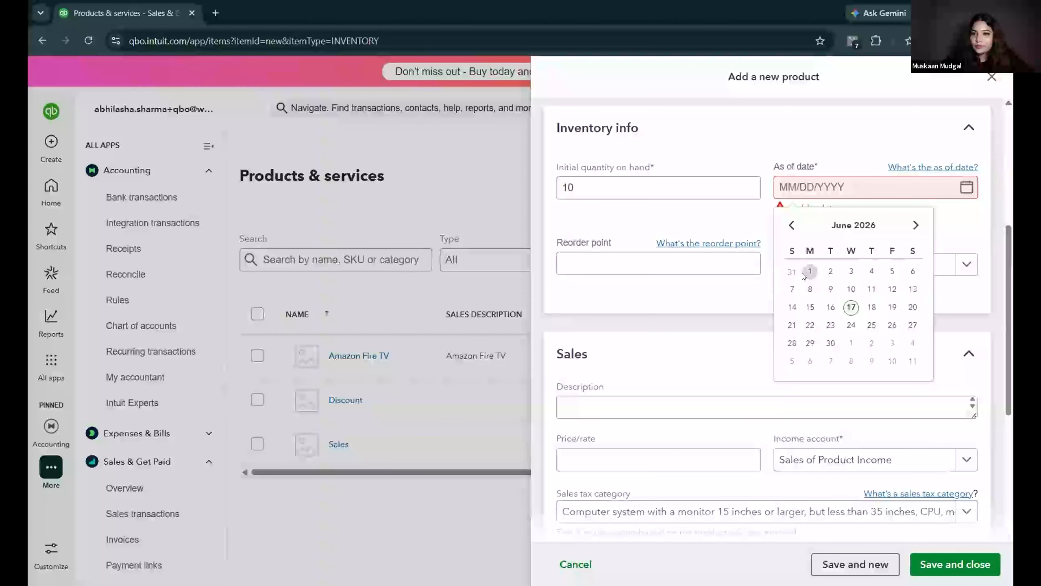
click(804, 275)
click(950, 562)
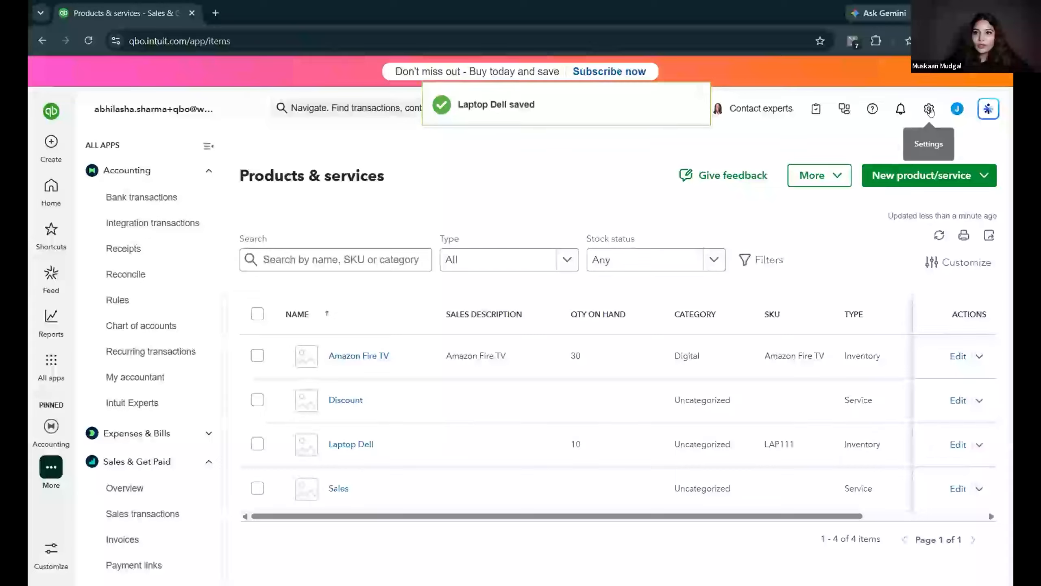
click(929, 109)
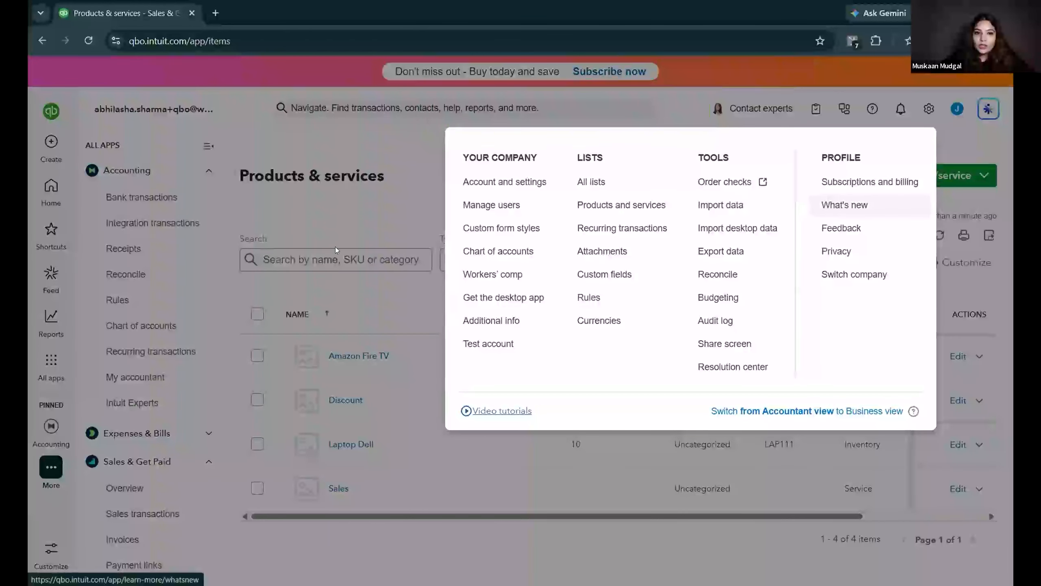
click(392, 184)
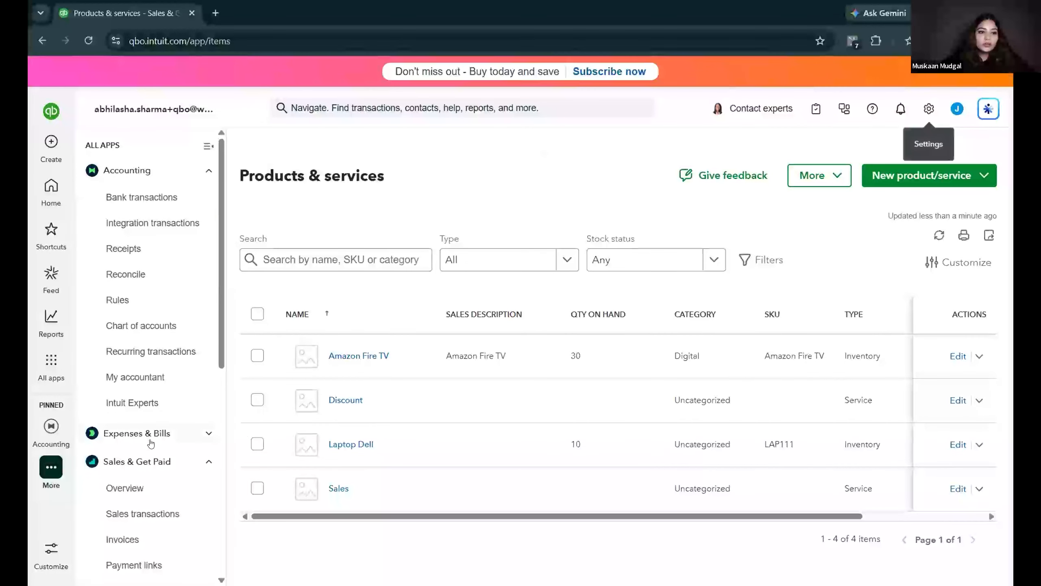
Open the existing sales order from the Sales orders list, review its customer, terms and product lines, then close it
scroll(151, 441, down, 3)
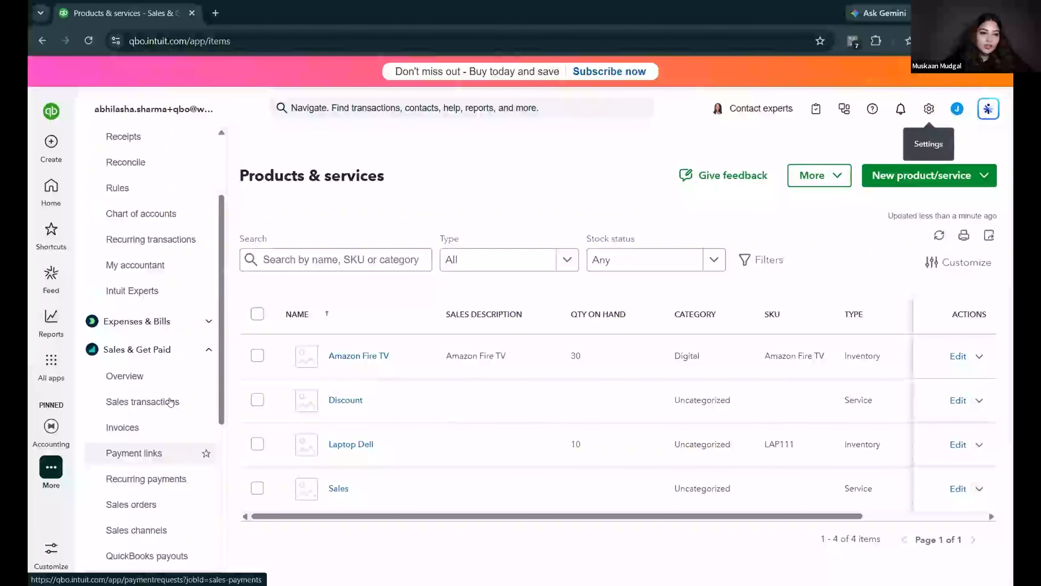
scroll(170, 402, down, 1)
click(143, 468)
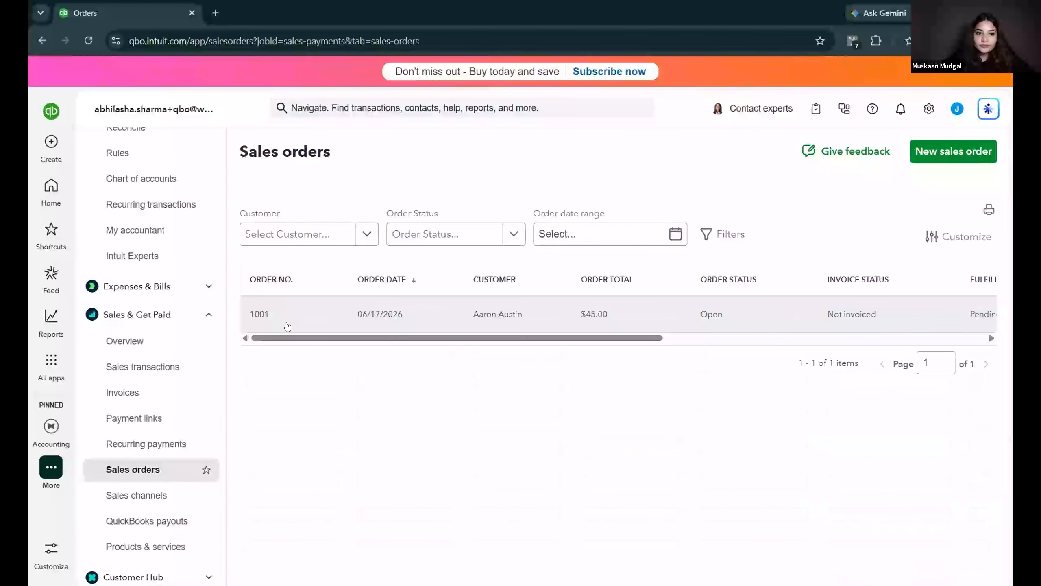
click(260, 314)
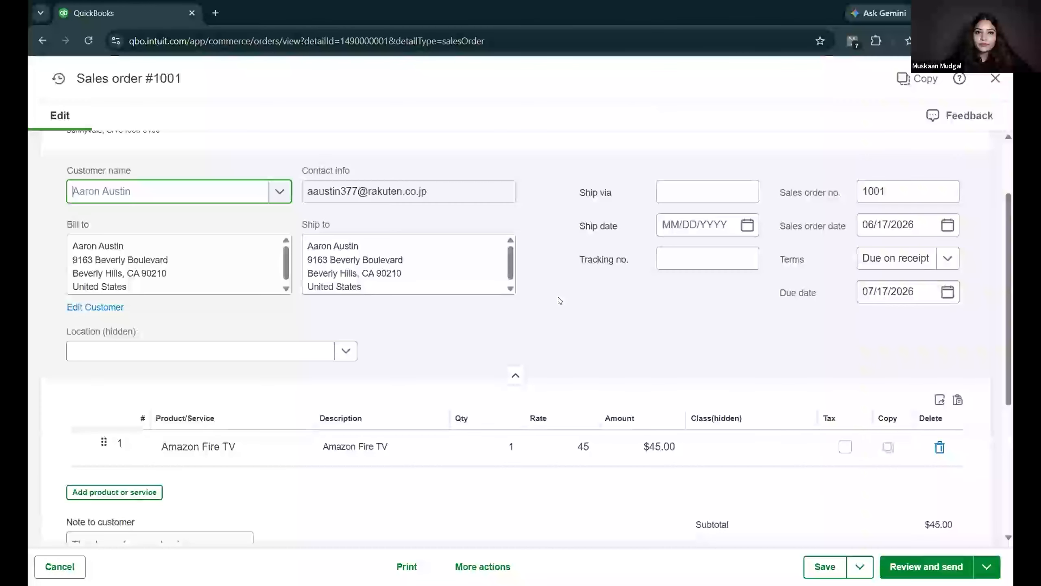
scroll(559, 300, down, 4)
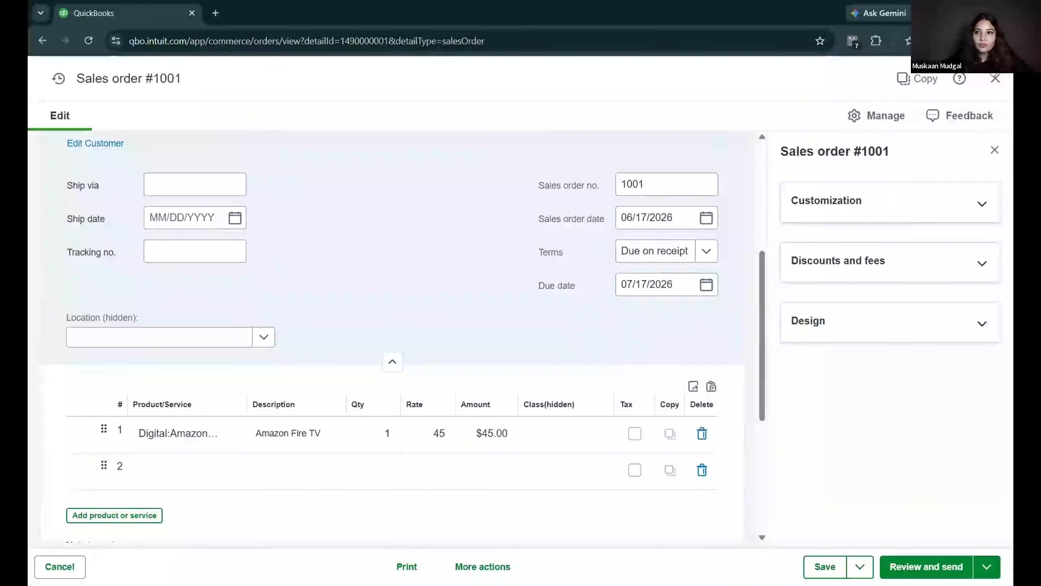
click(994, 77)
Create a new invoice from the Invoices list and assign it to the first existing USD customer
mouse_move(51, 365)
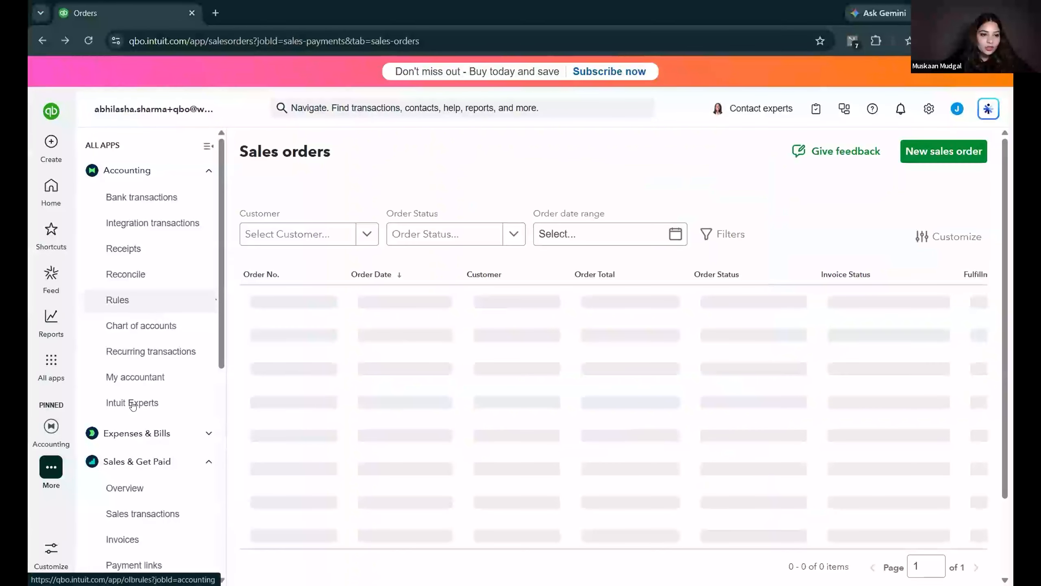
scroll(141, 442, down, 2)
click(142, 457)
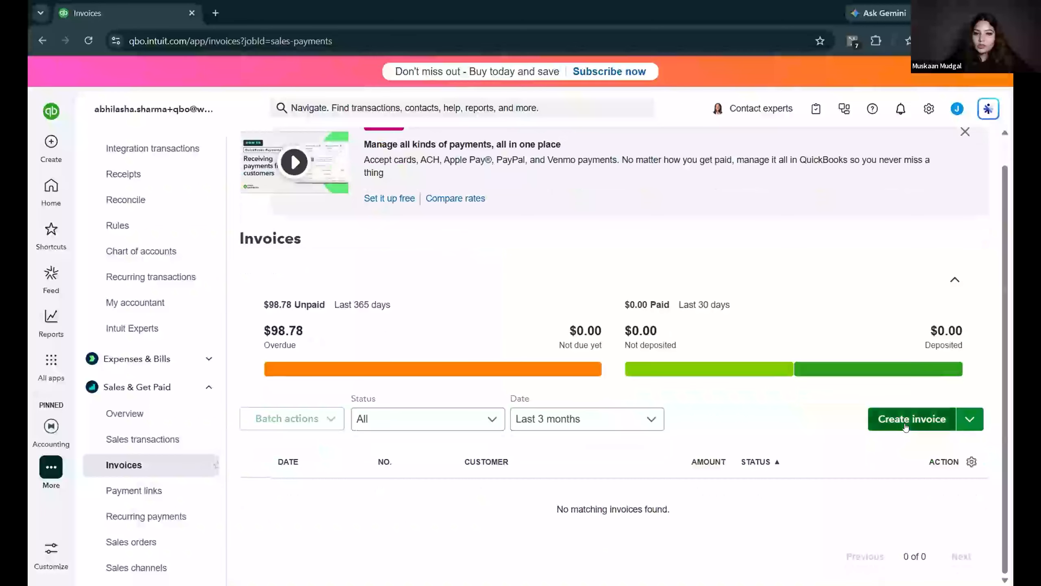
click(905, 426)
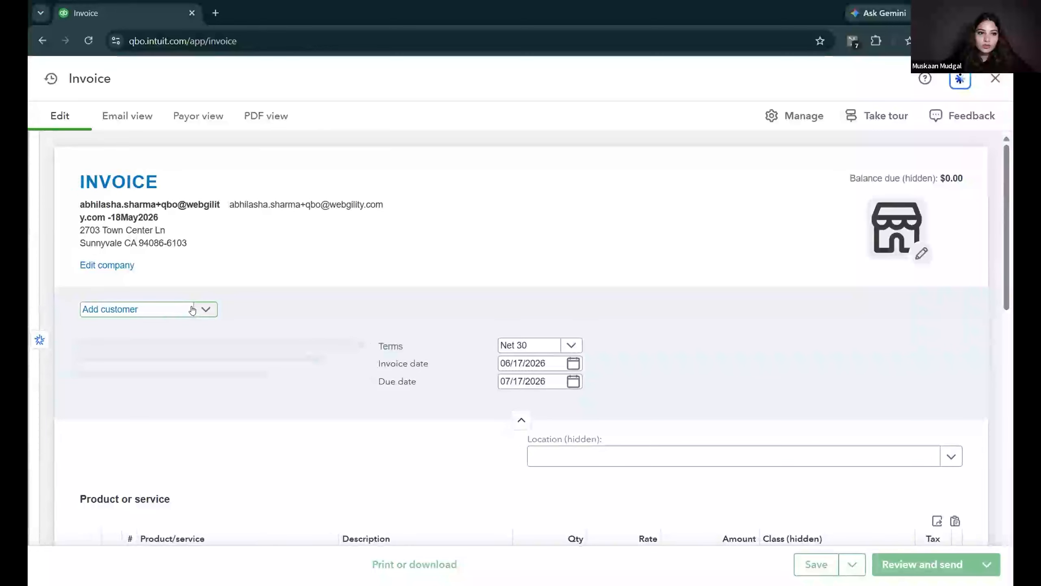
click(193, 309)
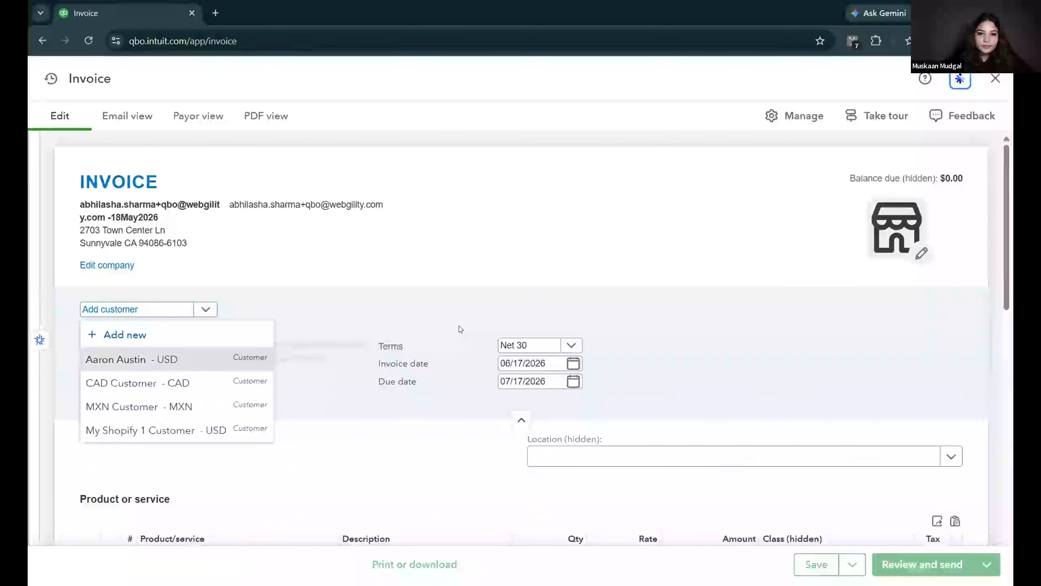
key(Return)
Set the invoice's payment terms to Net 30
scroll(668, 326, down, 2)
scroll(668, 326, down, 1)
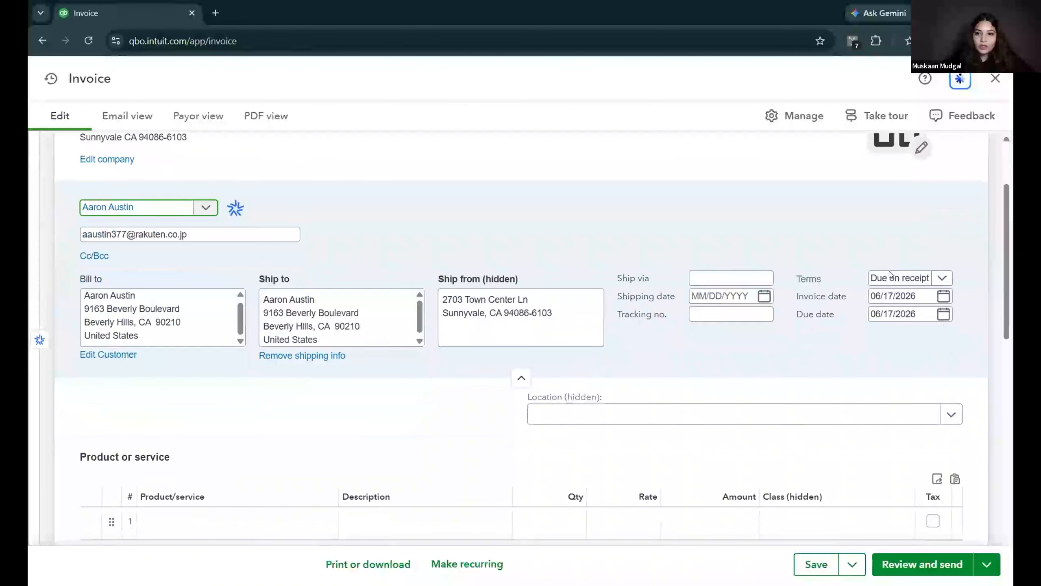
click(943, 276)
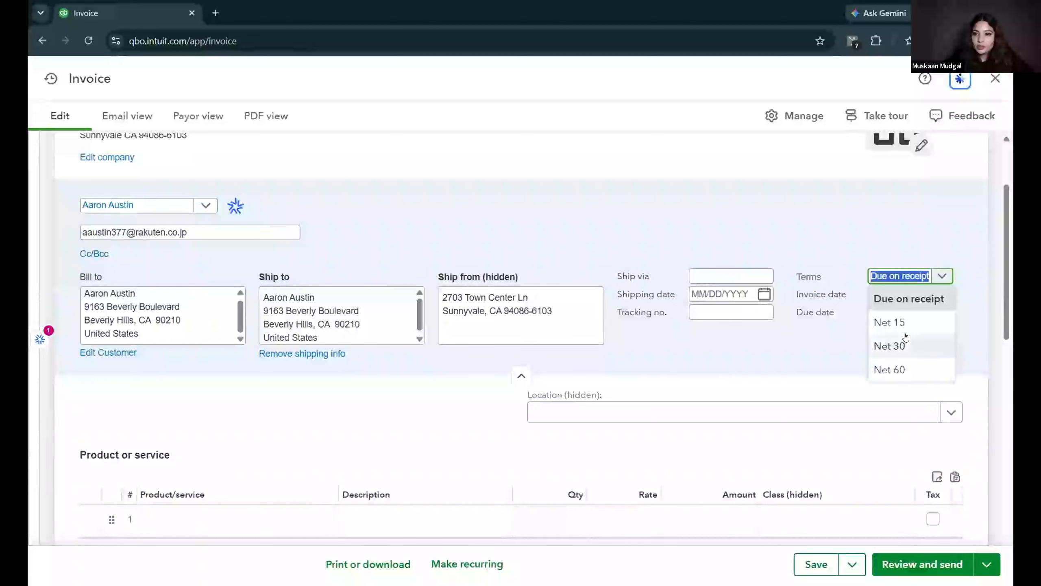
click(890, 345)
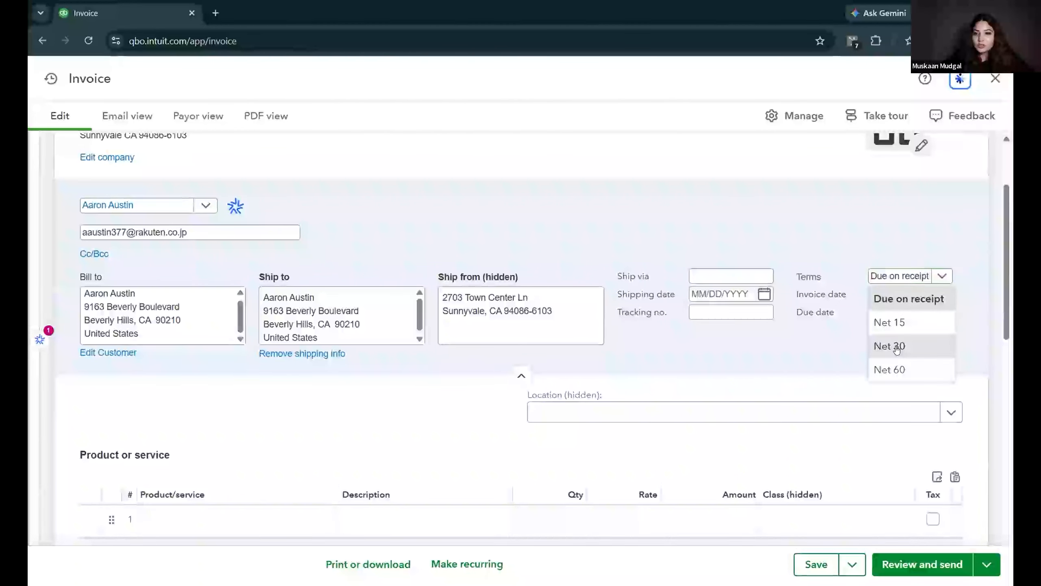
Add the Amazon Fire TV product as the first line item of the invoice
scroll(842, 211, down, 3)
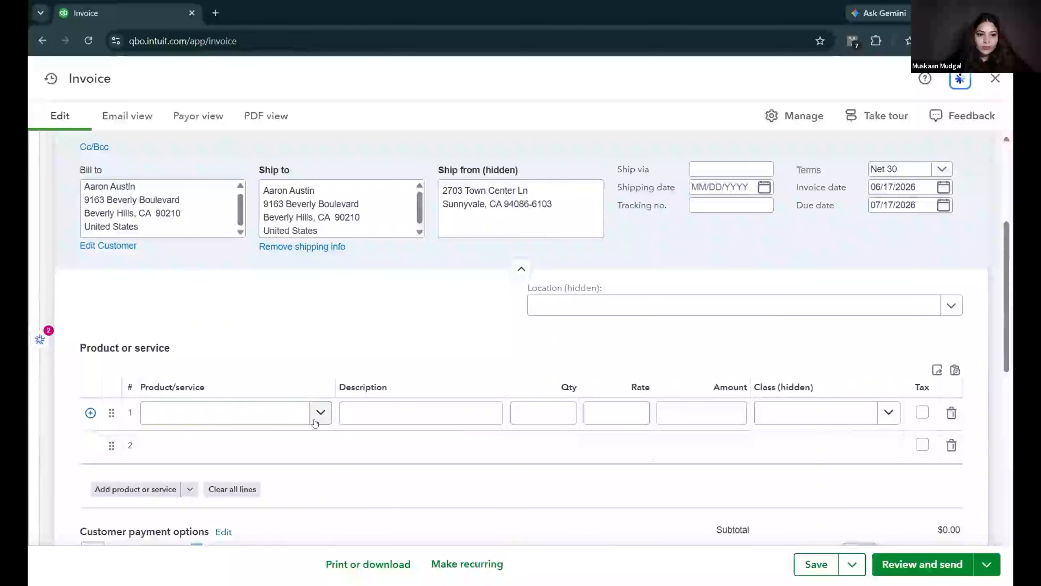
click(321, 413)
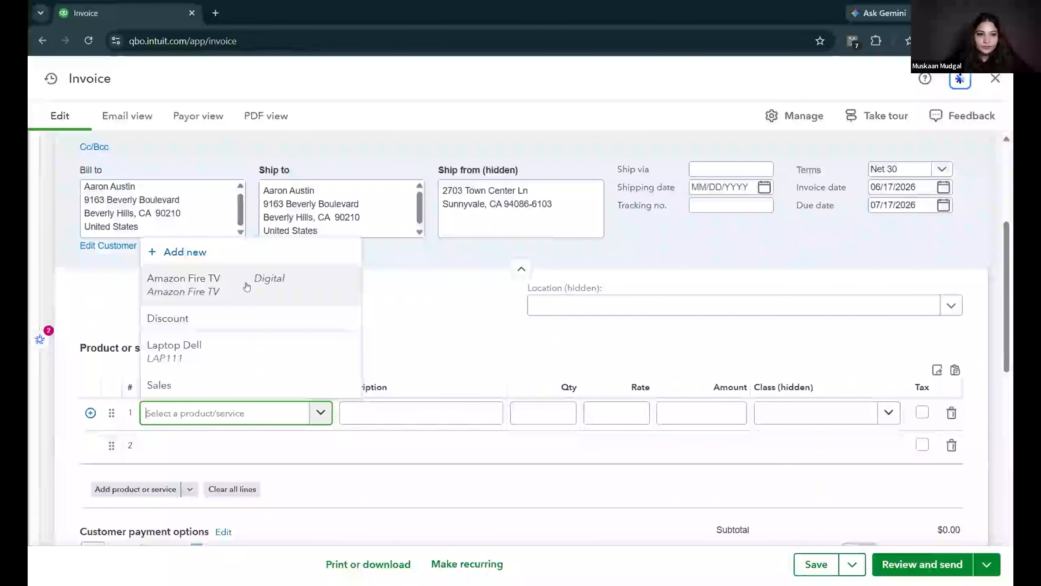
key(Return)
scroll(570, 352, down, 5)
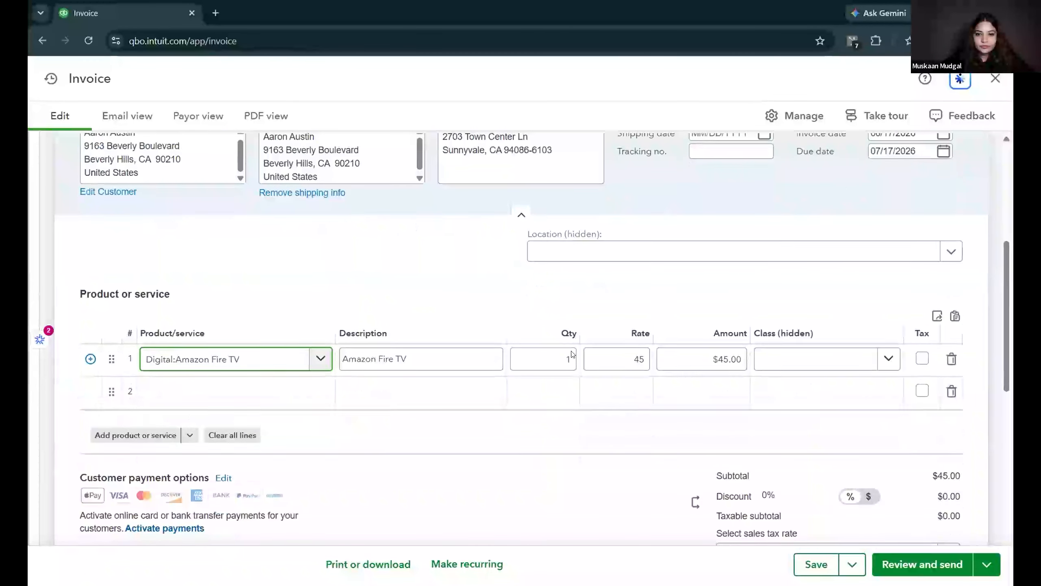
Check the invoice's line item and totals, then save the invoice and close it
scroll(648, 451, down, 3)
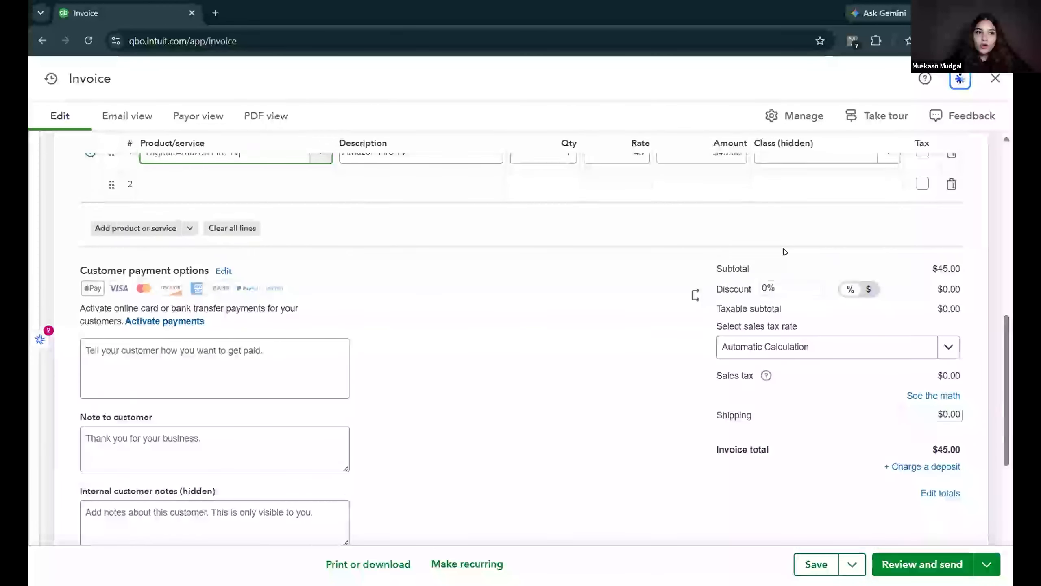
scroll(164, 256, up, 1)
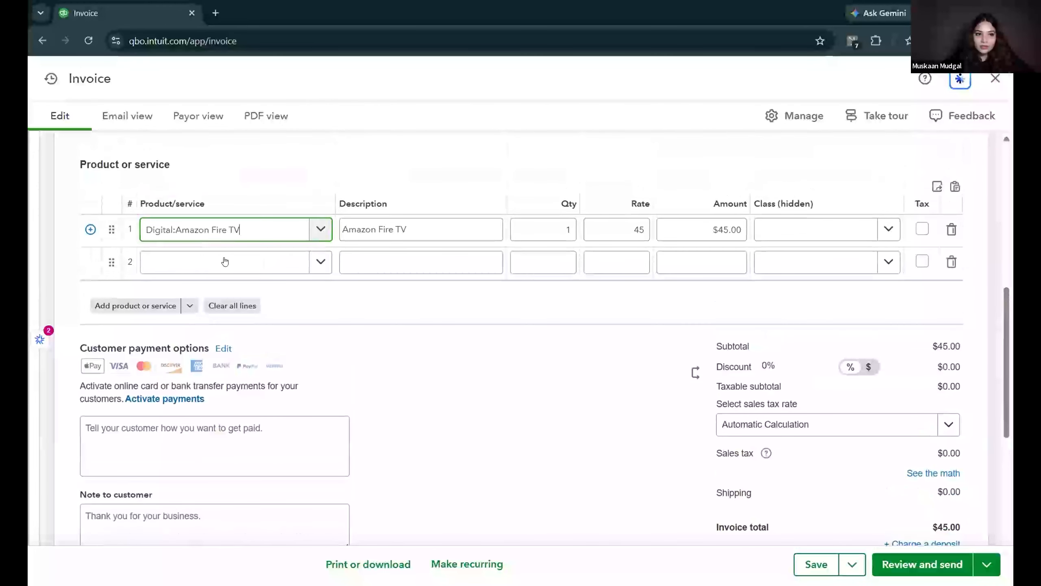
scroll(621, 334, down, 4)
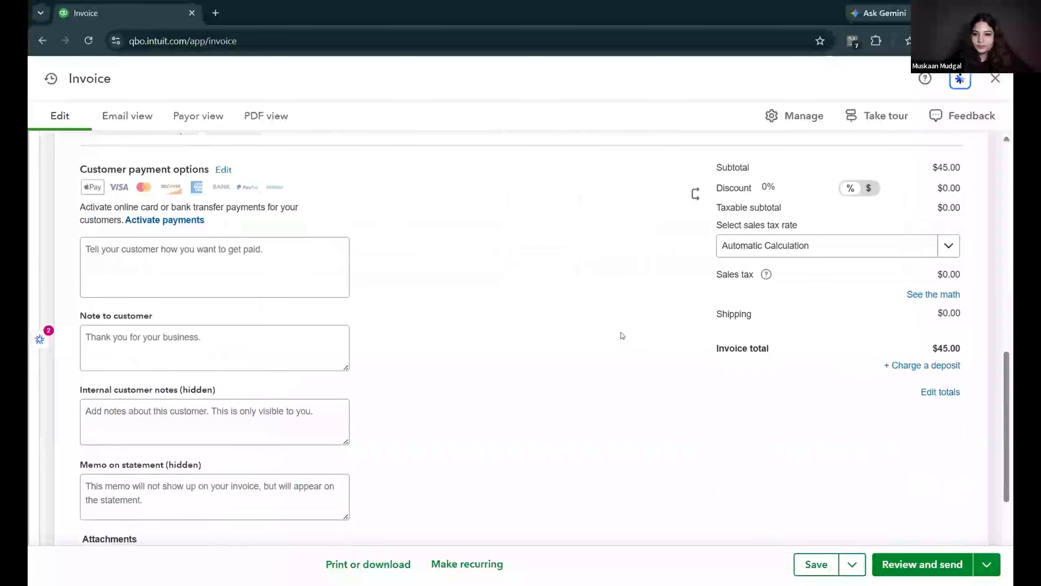
click(819, 567)
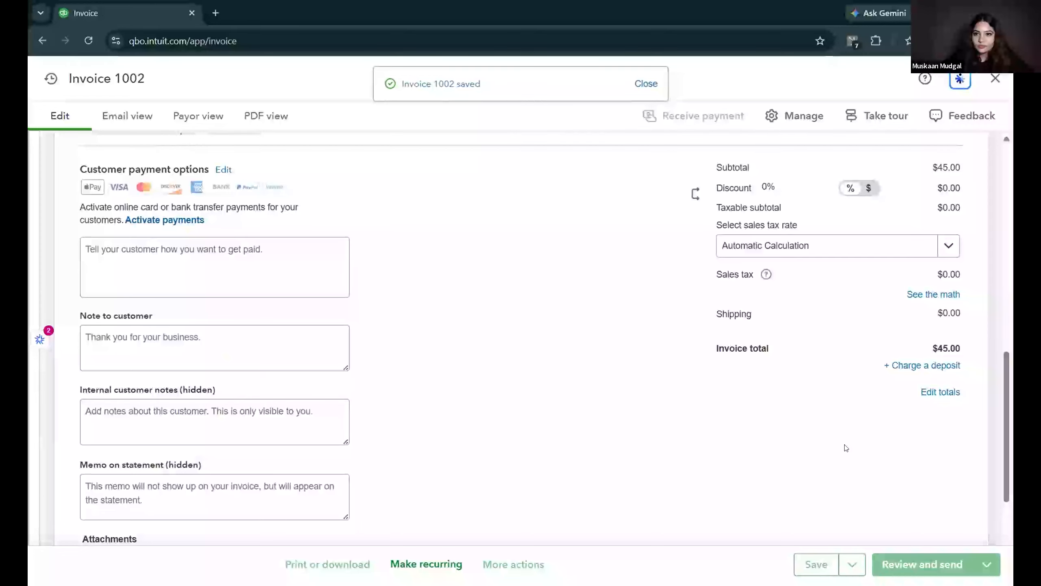
scroll(825, 284, up, 3)
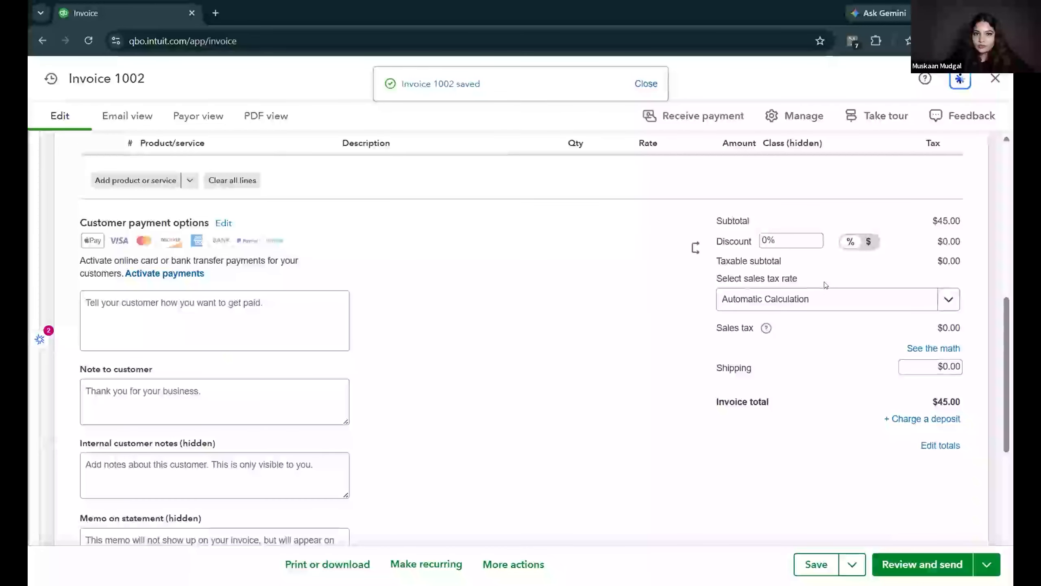
click(994, 78)
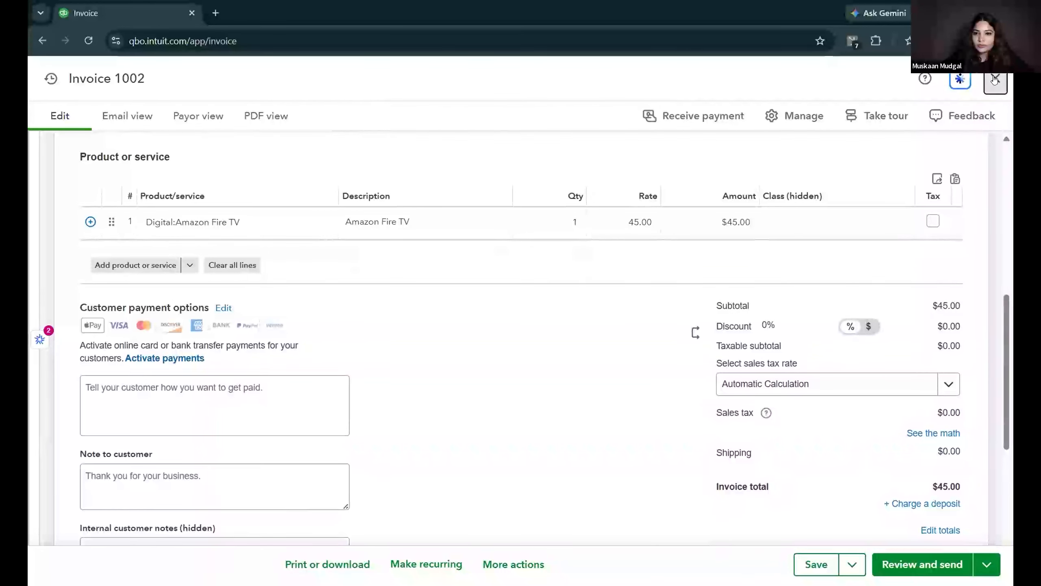